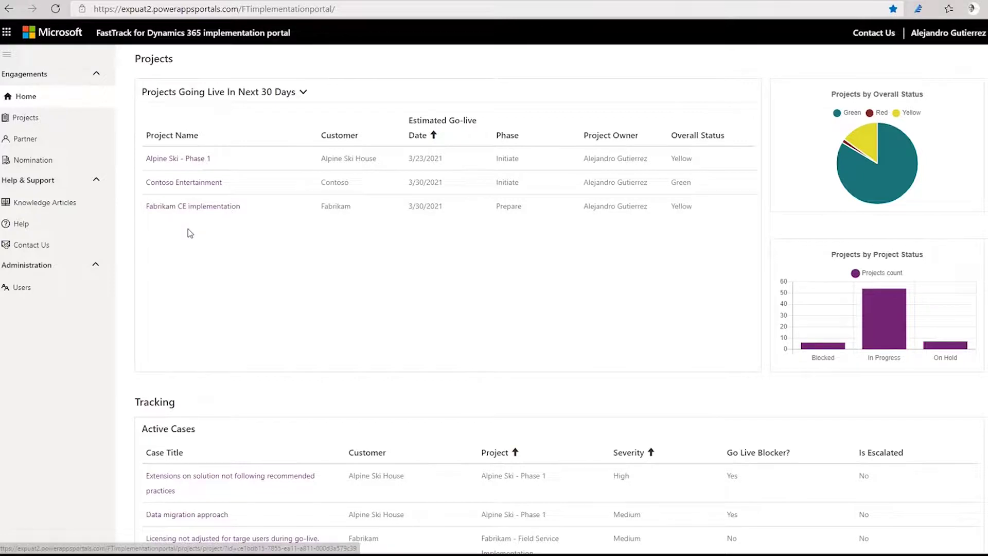
Review the home dashboard's projects, active cases and risks, events and reviews, and insights sections.
scroll(262, 242, "down", 2)
scroll(266, 245, "down", 3)
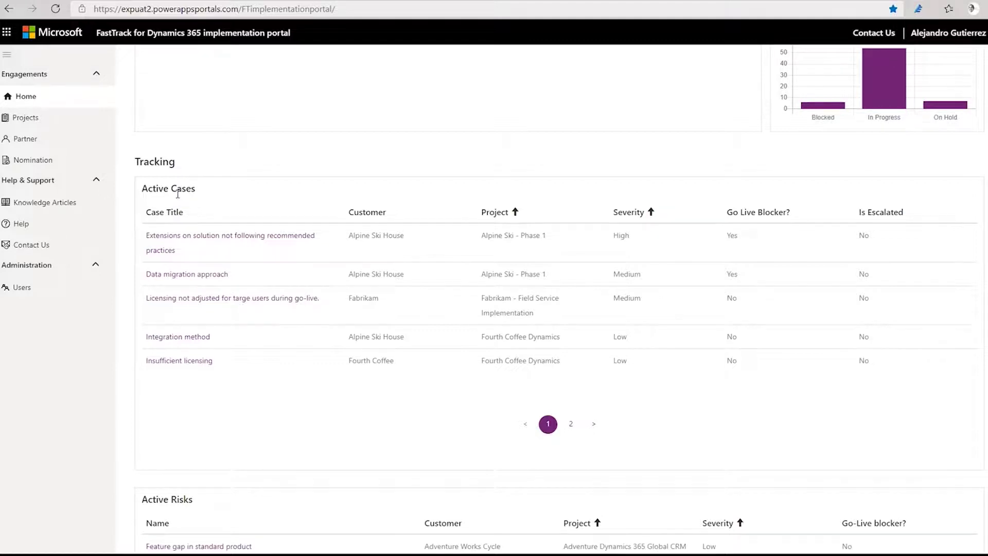
scroll(198, 234, "down", 2)
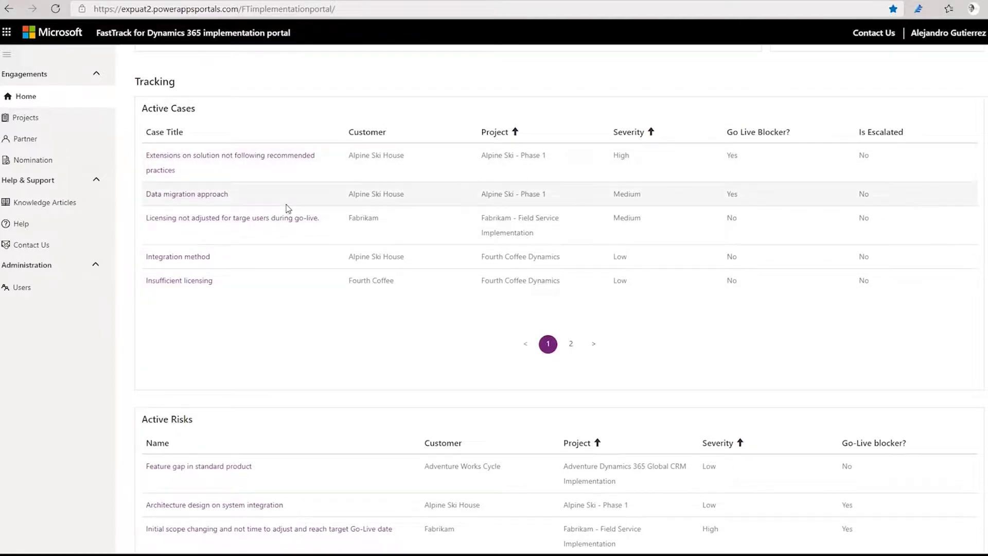
scroll(287, 208, "up", 2)
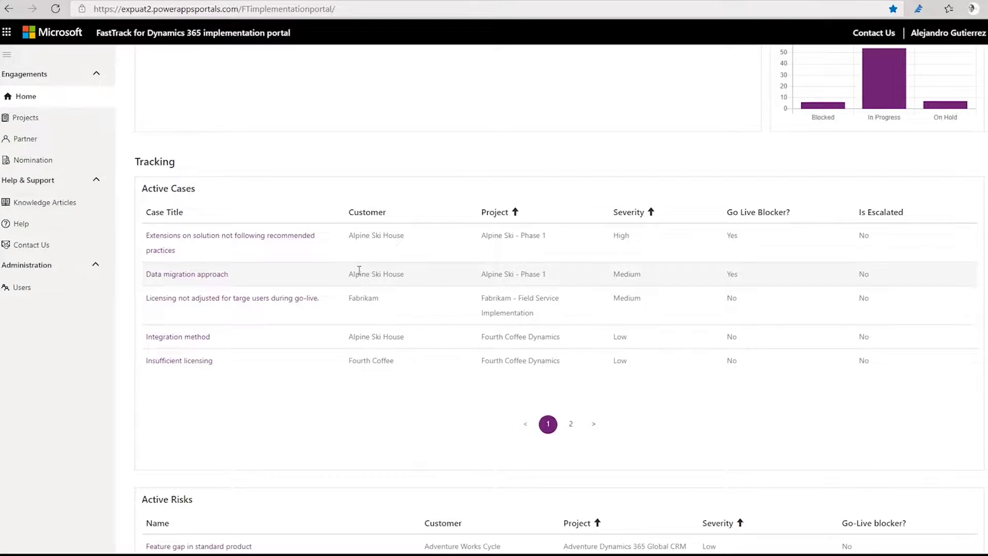
scroll(357, 258, "up", 4)
scroll(357, 259, "down", 15)
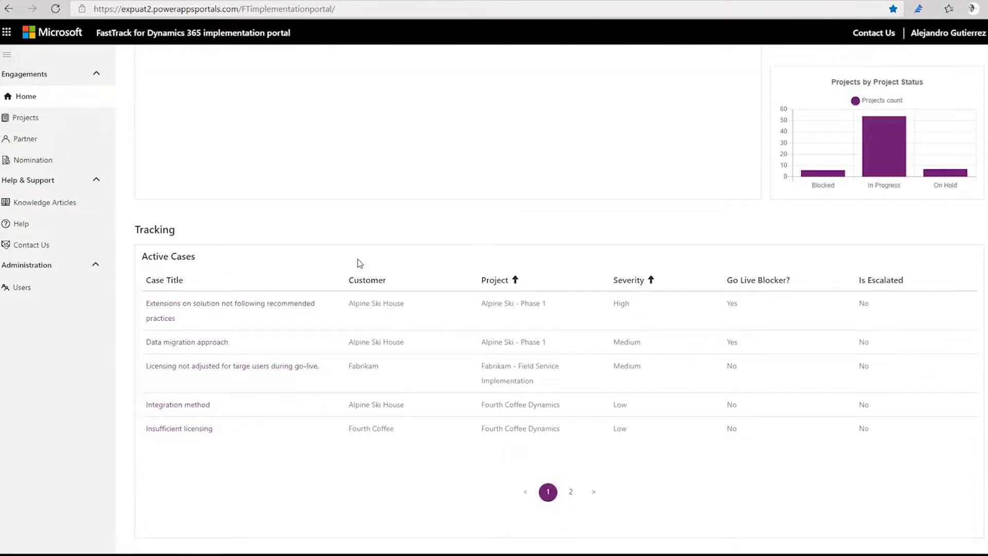
scroll(358, 260, "down", 2)
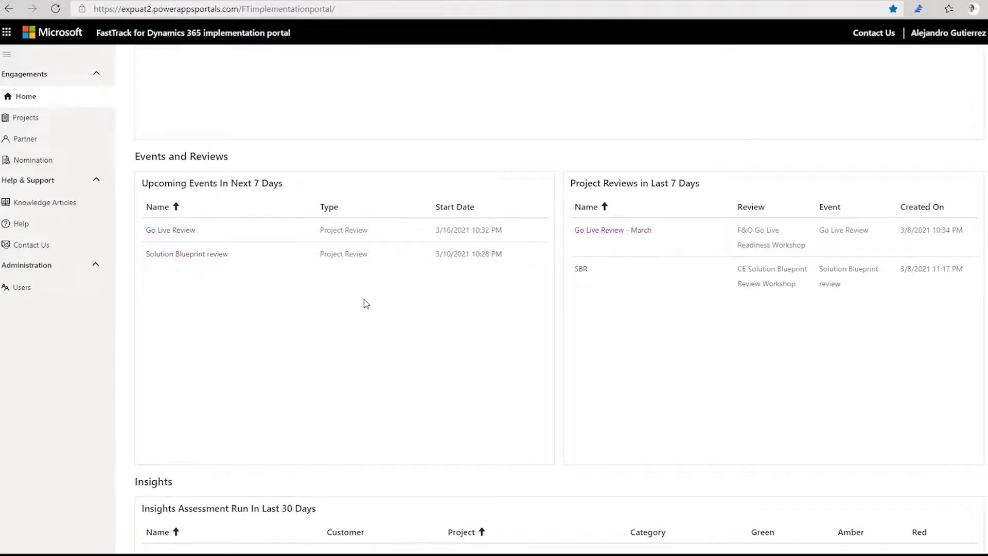
scroll(362, 294, "up", 15)
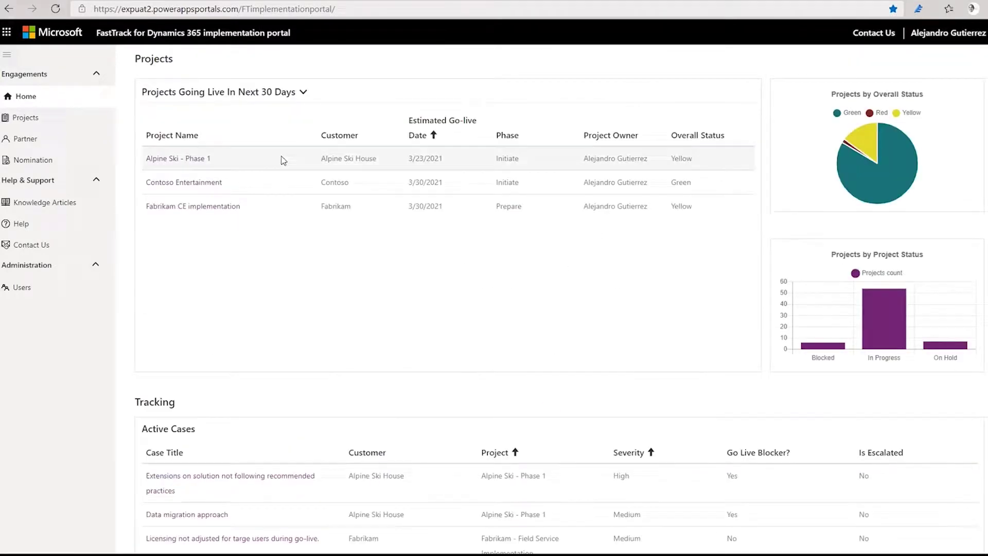
Open the projects list and check which project views are available, keeping My Active Projects.
left_click(34, 122)
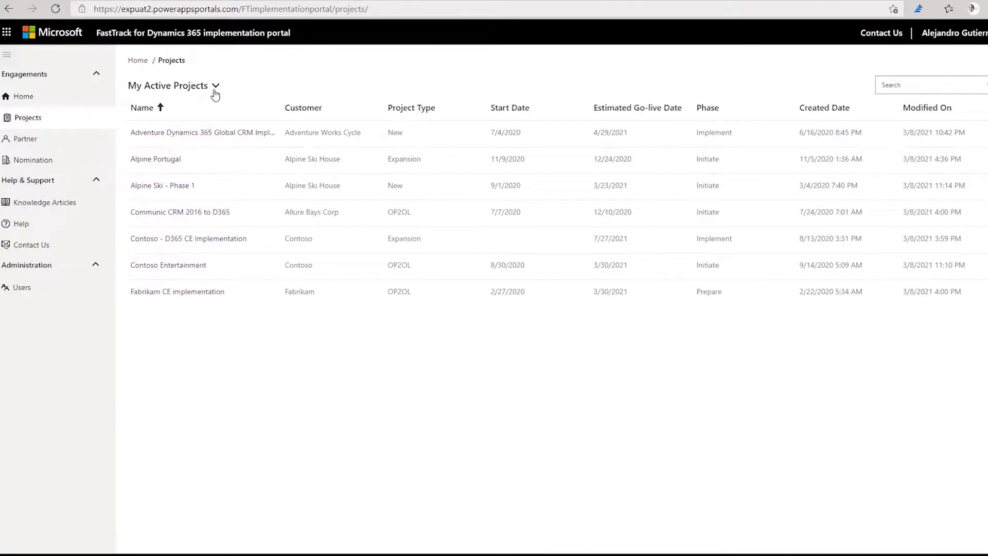
left_click(216, 88)
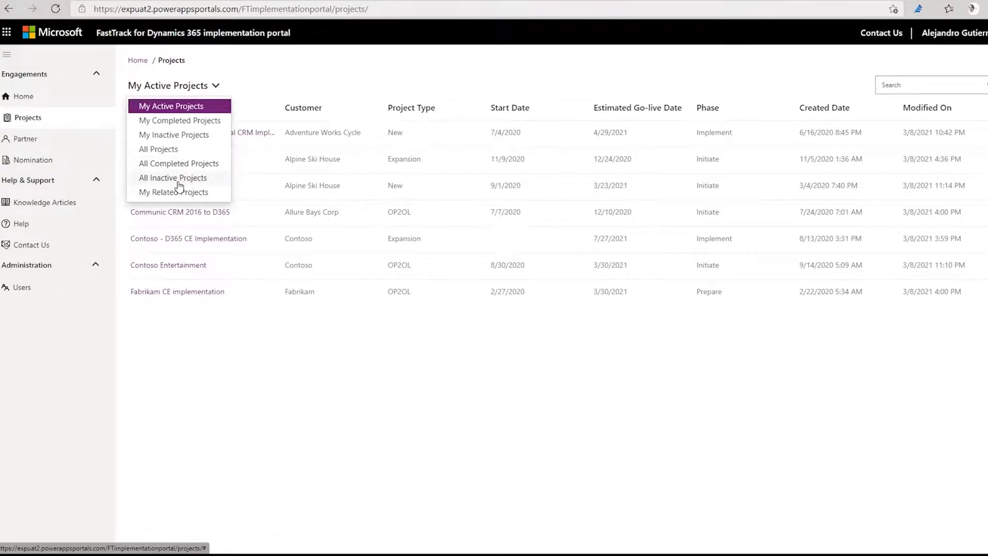
left_click(288, 84)
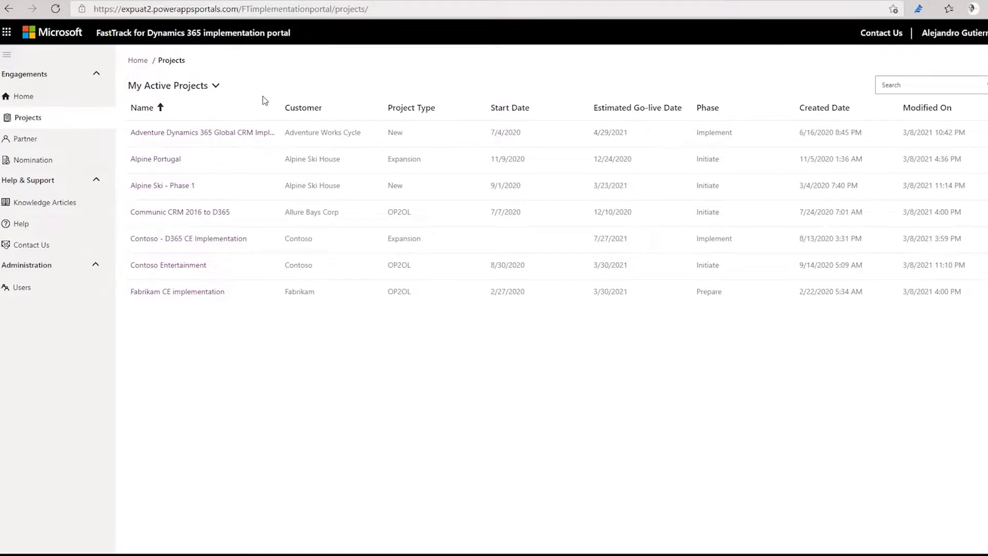
left_click(211, 89)
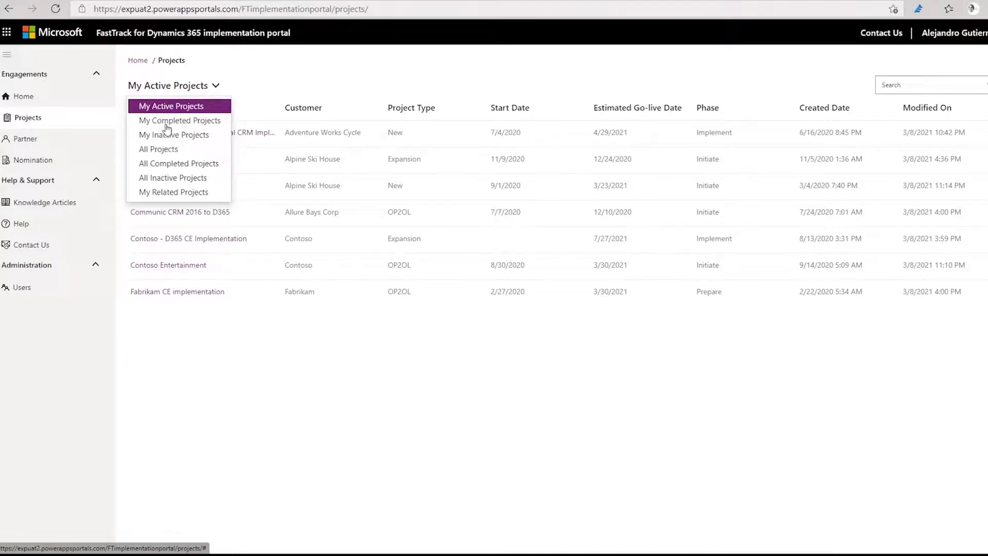
left_click(300, 81)
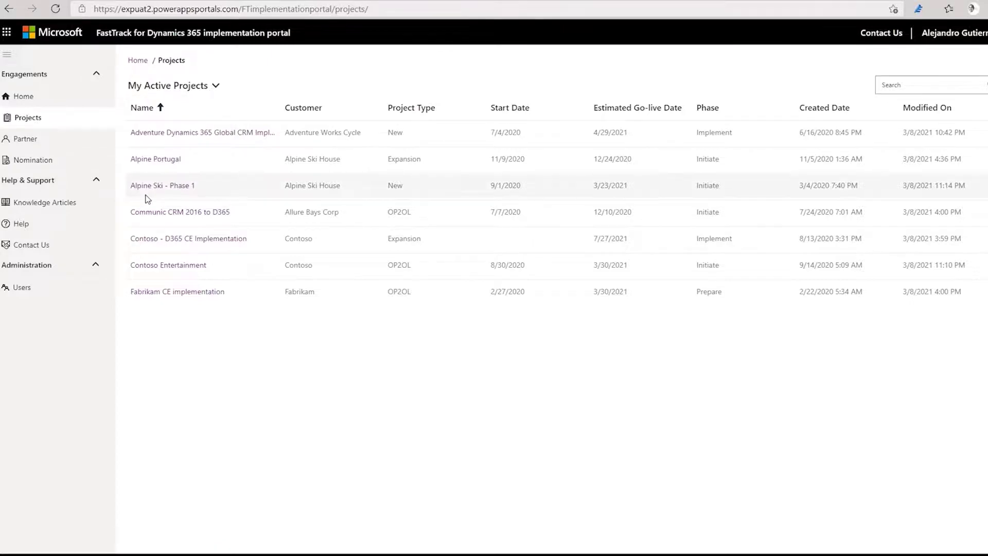
Open the Alpine Ski - Phase 1 project and review its phase options and summary details.
left_click(162, 185)
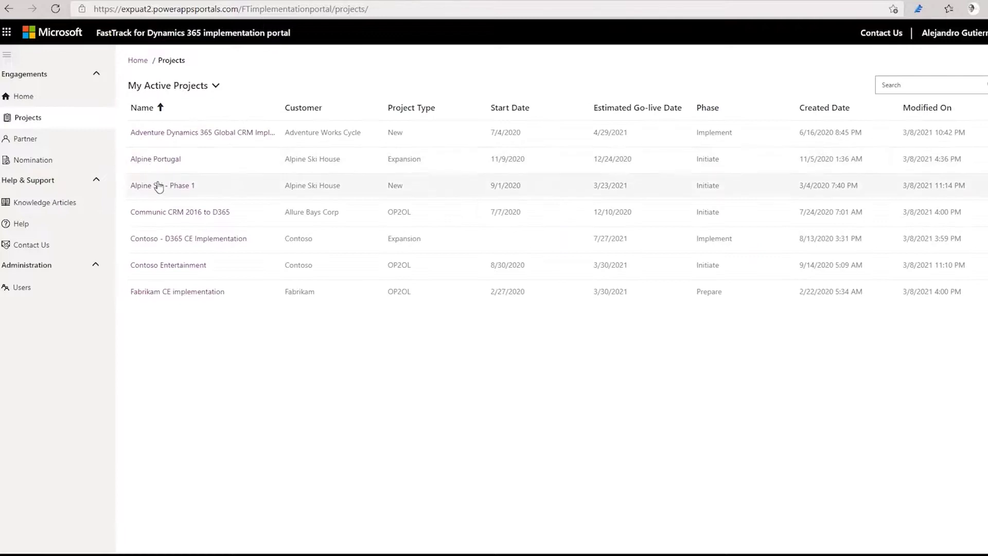
left_click(159, 188)
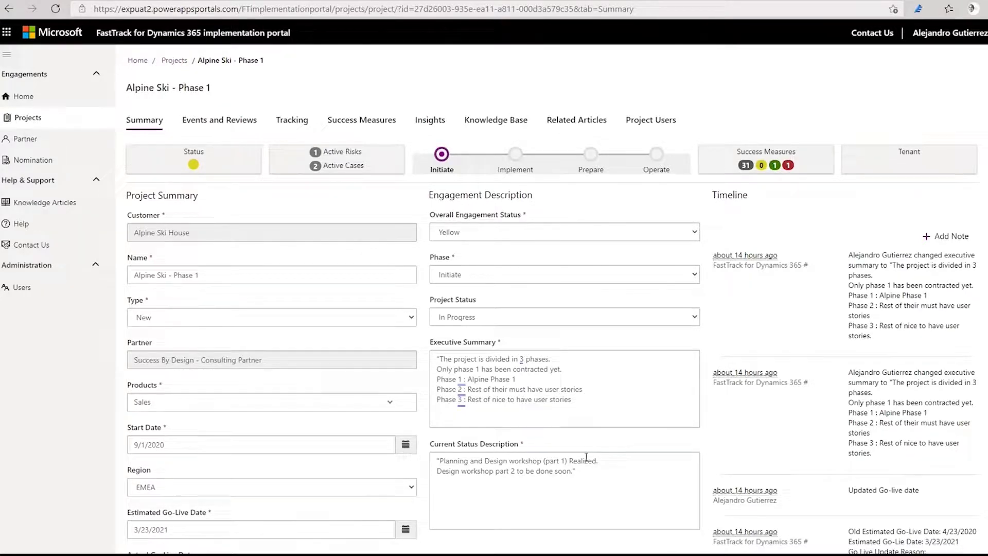
left_click(497, 276)
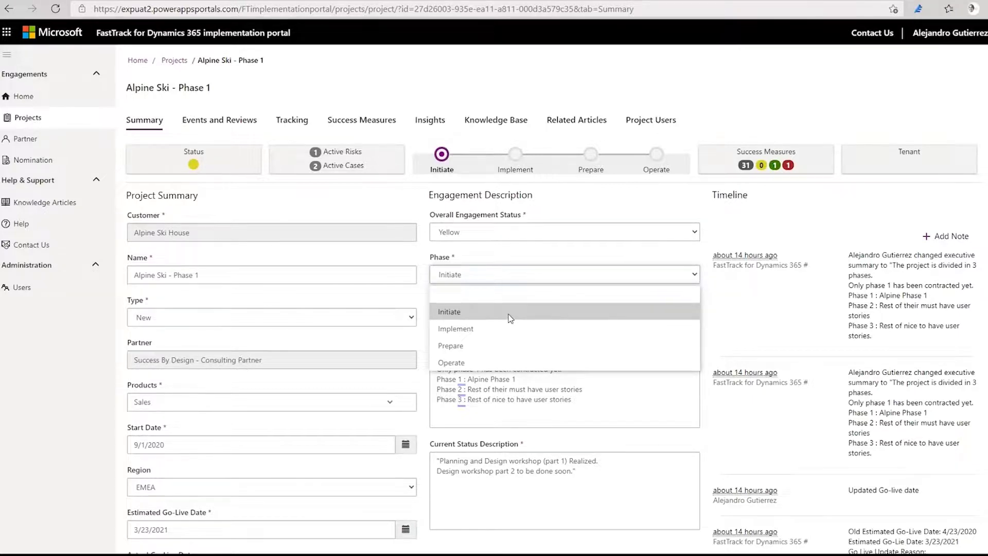
left_click(629, 219)
scroll(316, 347, "down", 3)
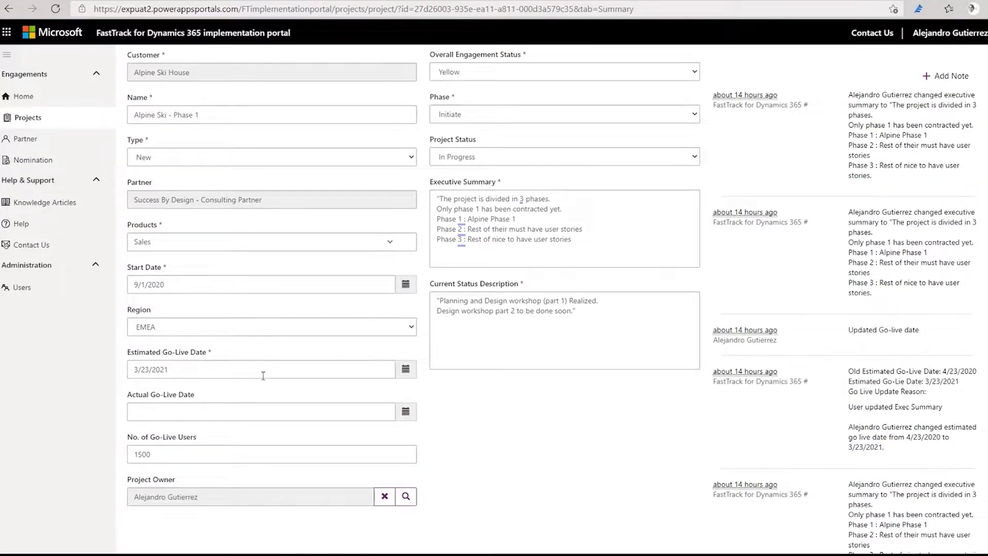
scroll(259, 376, "up", 3)
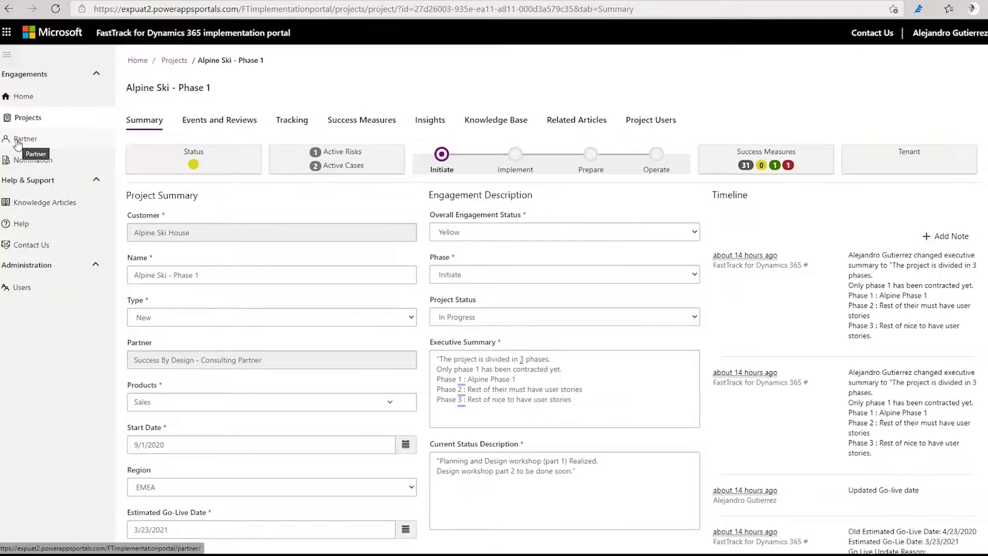
View the project's events and reviews, followed by its tracked risks and cases.
left_click(211, 124)
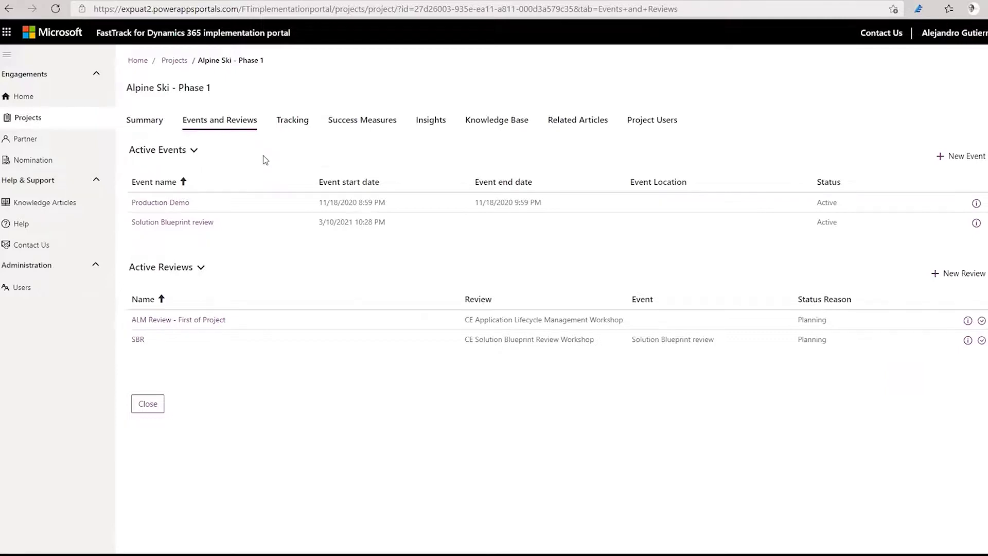
left_click(301, 125)
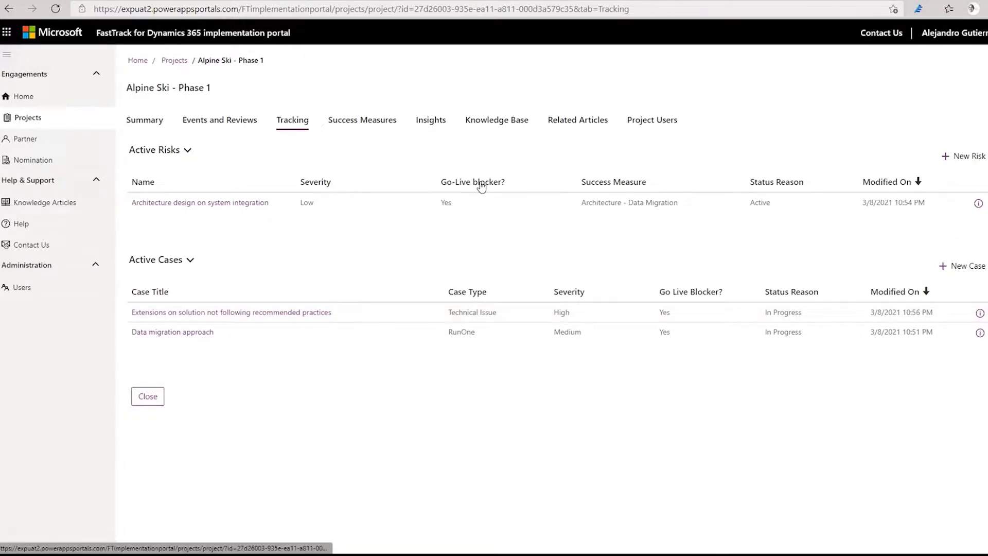
Review the project's success measures, including the Support and Application Lifecycle Management categories.
left_click(352, 126)
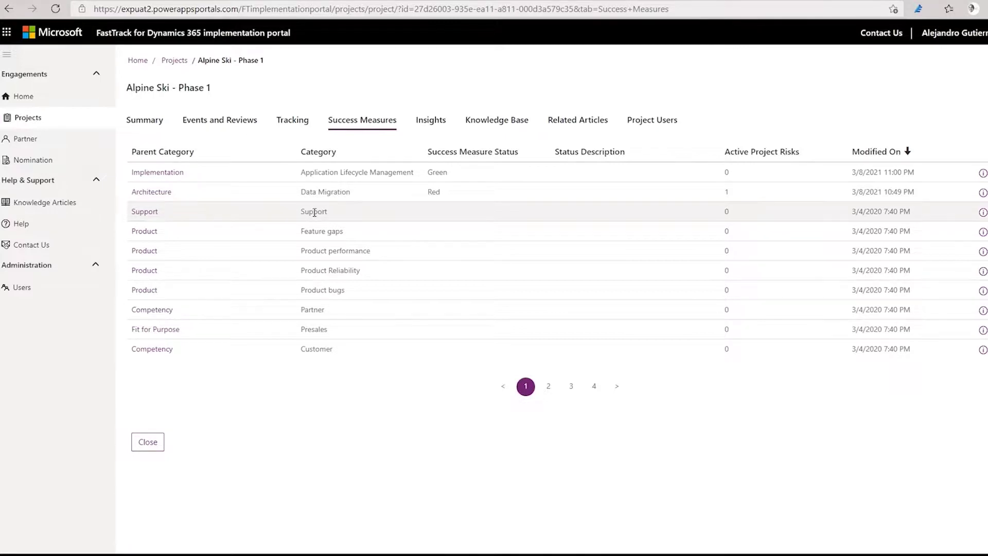
left_click_drag(328, 213, 303, 213)
left_click(319, 229)
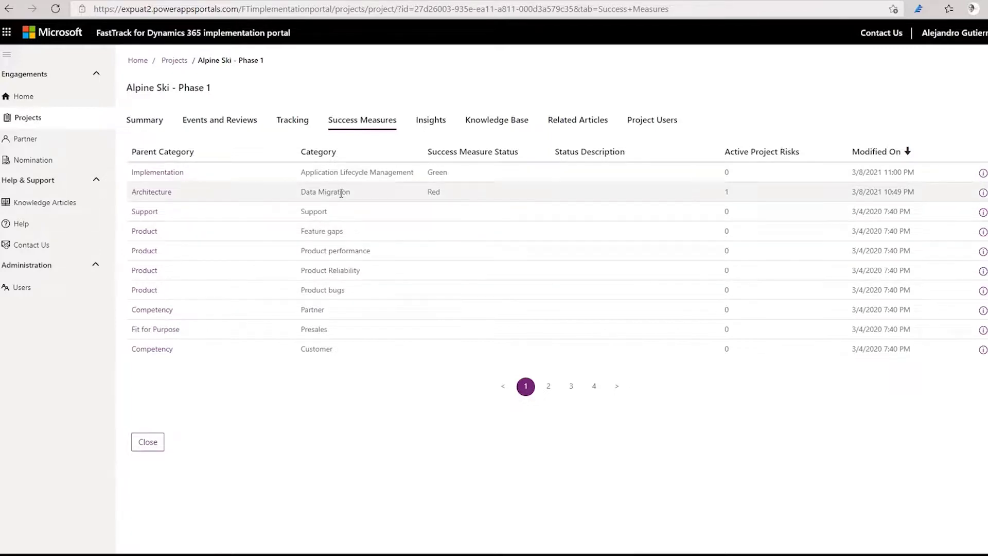
left_click_drag(322, 175, 370, 176)
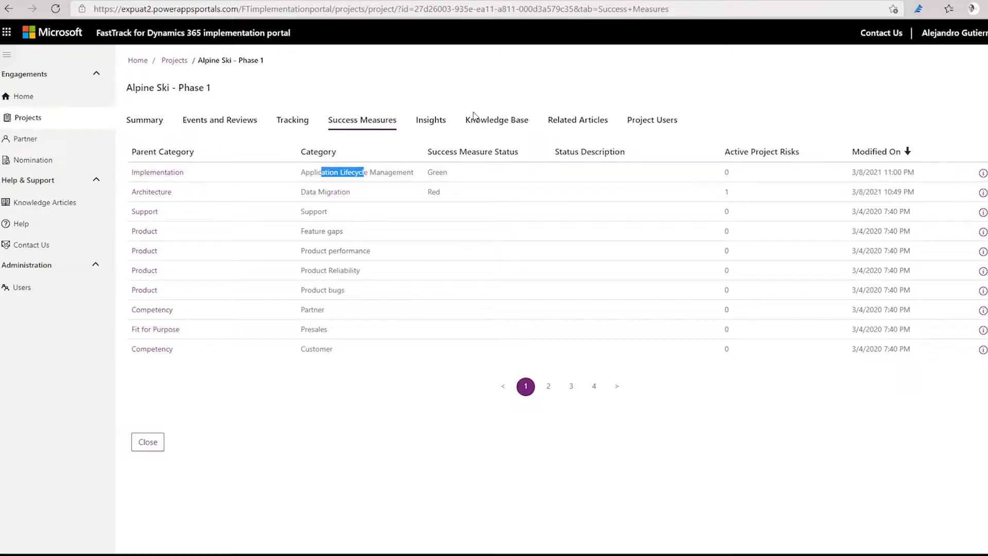
Show the project's insights with the All Insights view and go to the second page of runs.
left_click(431, 119)
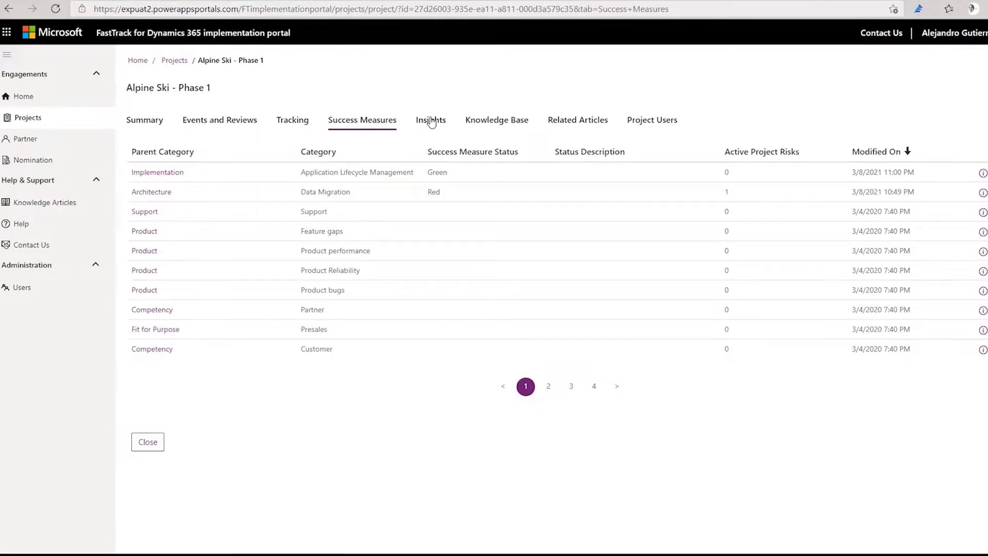
left_click(205, 145)
left_click(178, 181)
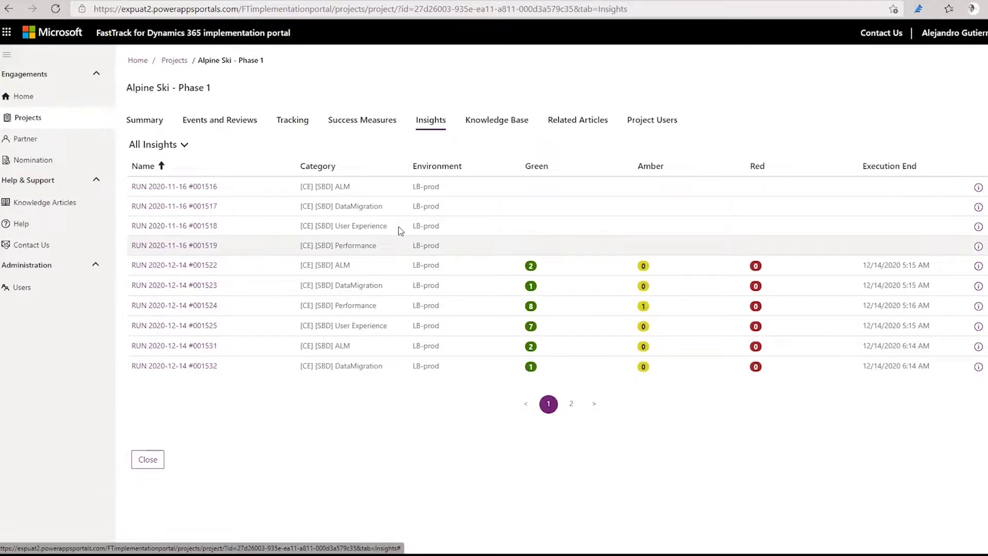
left_click(571, 403)
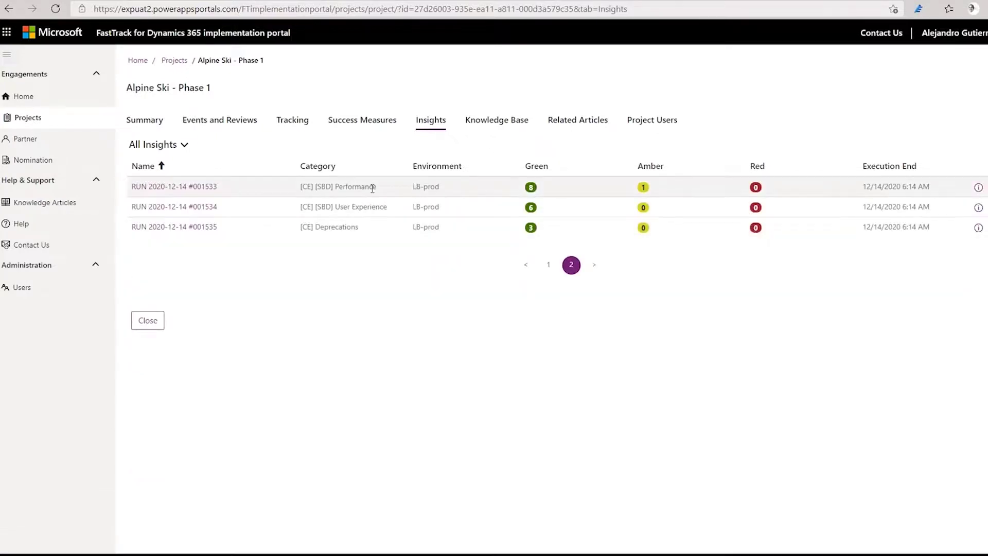
left_click_drag(378, 187, 354, 190)
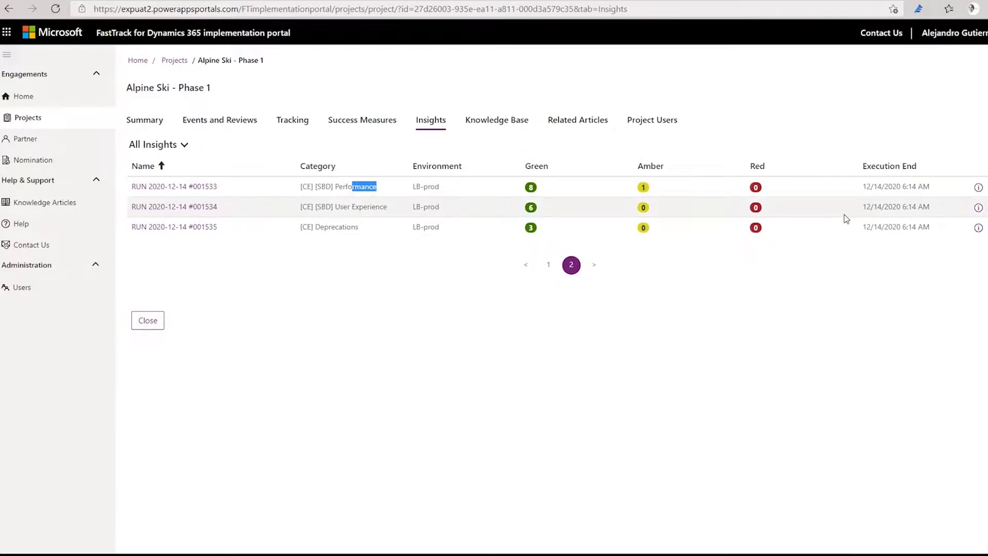
Open the details of the Performance insight run RUN 2020-12-14 #001533 and examine its query executions.
left_click(921, 184)
left_click(978, 187)
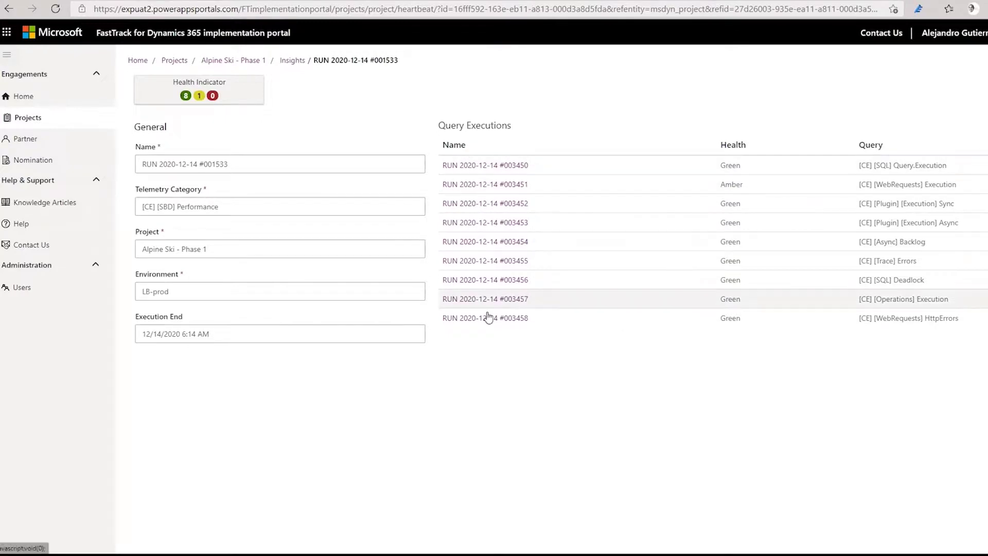
left_click_drag(893, 165, 947, 166)
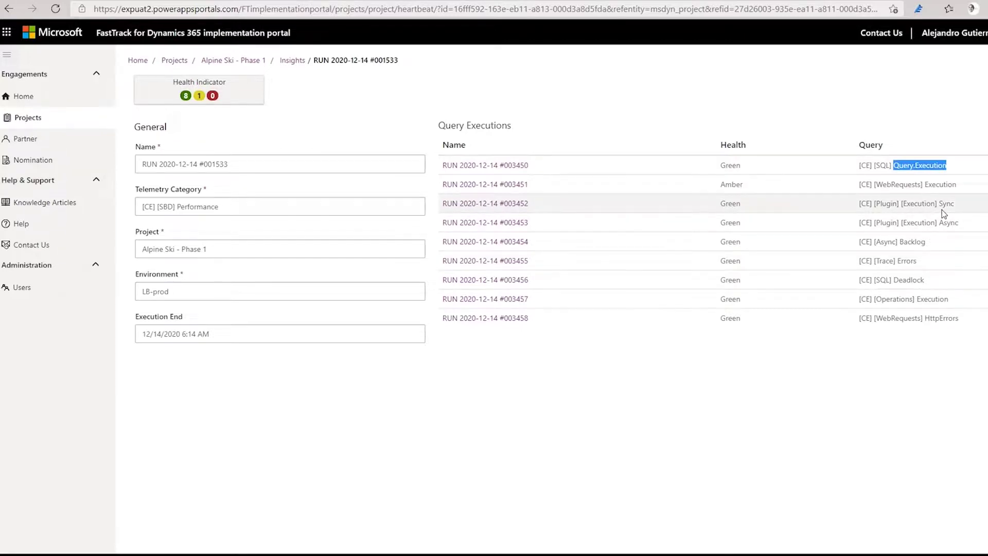
left_click(950, 142)
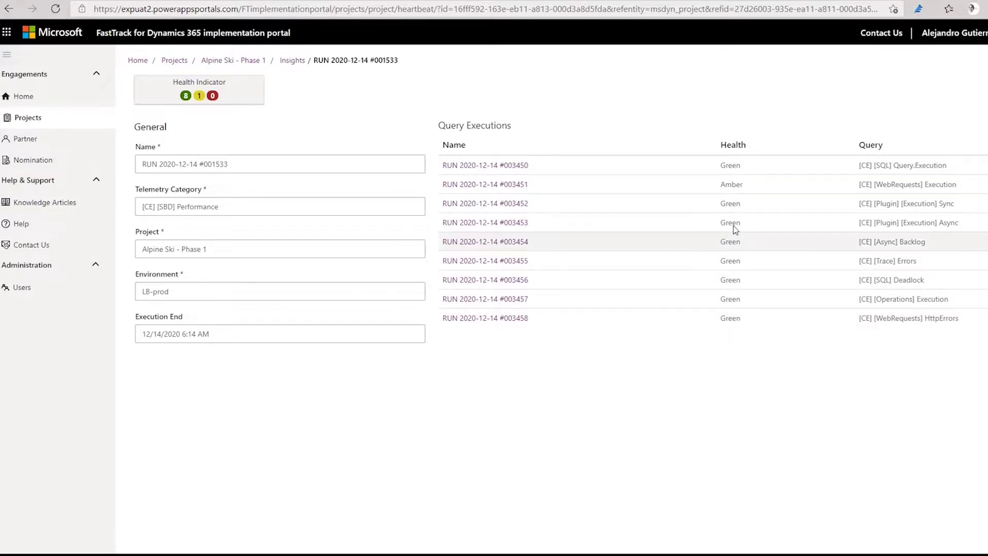
Read the best practices, checking reasons and possible actions for the [CE] [WebRequests] Execution query, and close its details.
left_click(492, 186)
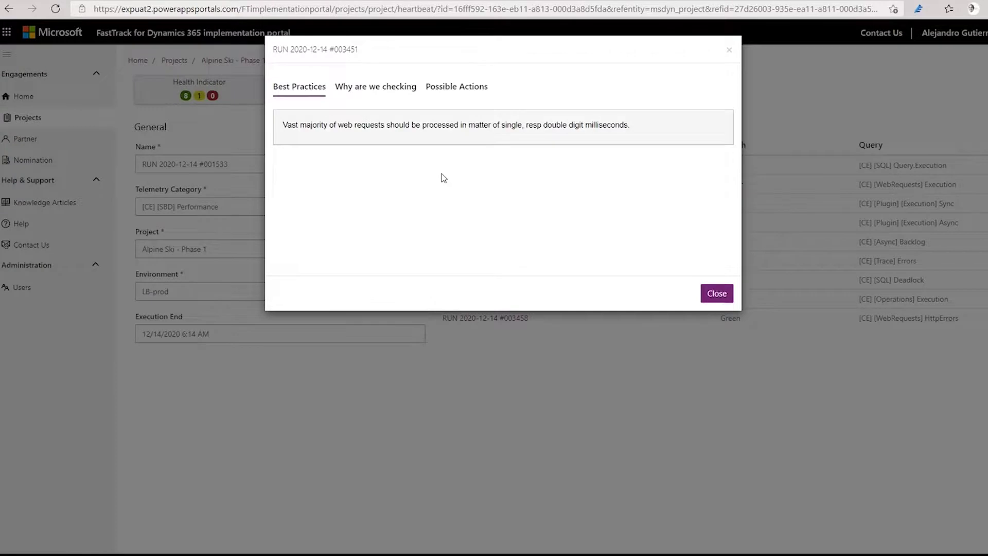
left_click_drag(339, 126, 498, 115)
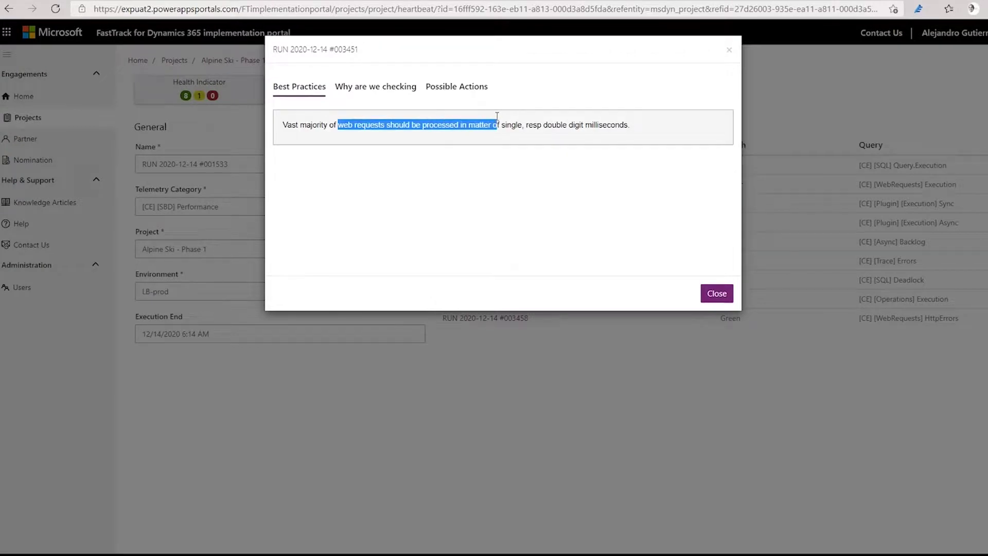
left_click(388, 89)
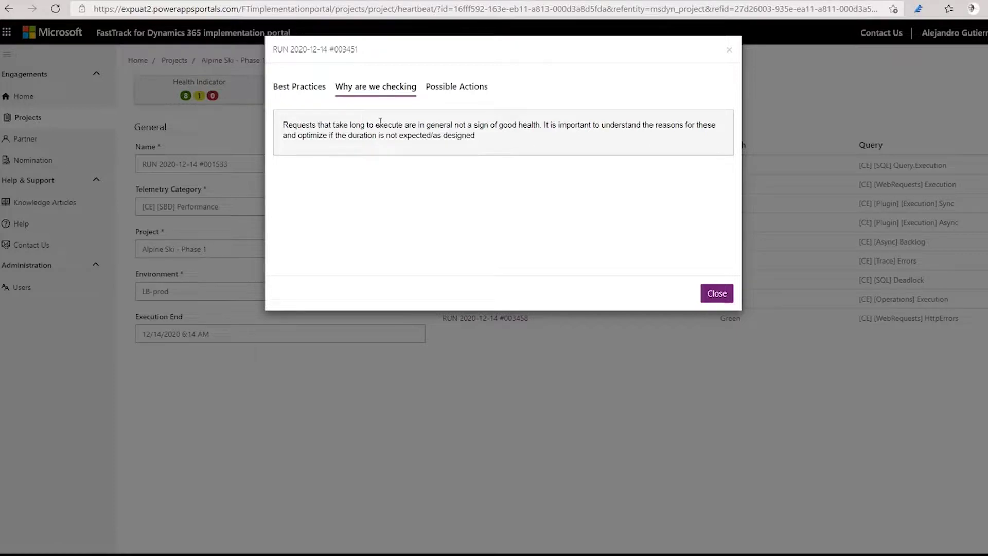
left_click(470, 91)
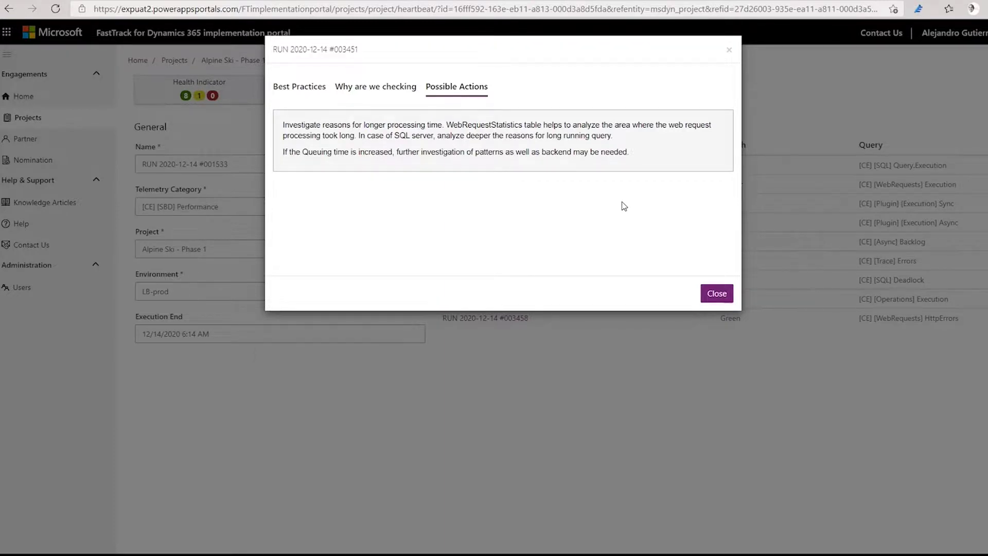
left_click(721, 299)
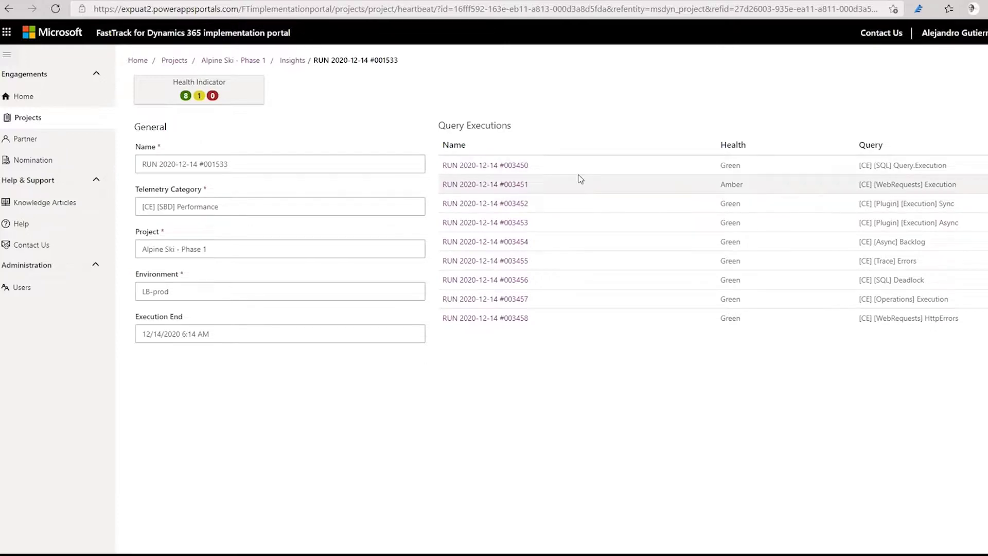
Leave the Performance run's details and return to the Alpine Ski - Phase 1 insights list.
left_click(234, 1)
left_click(148, 0)
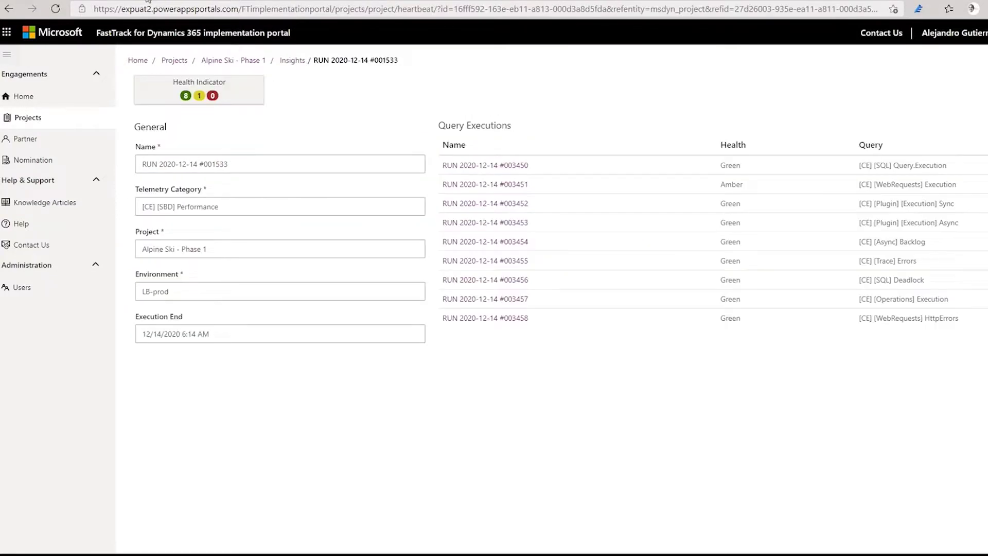
left_click(241, 2)
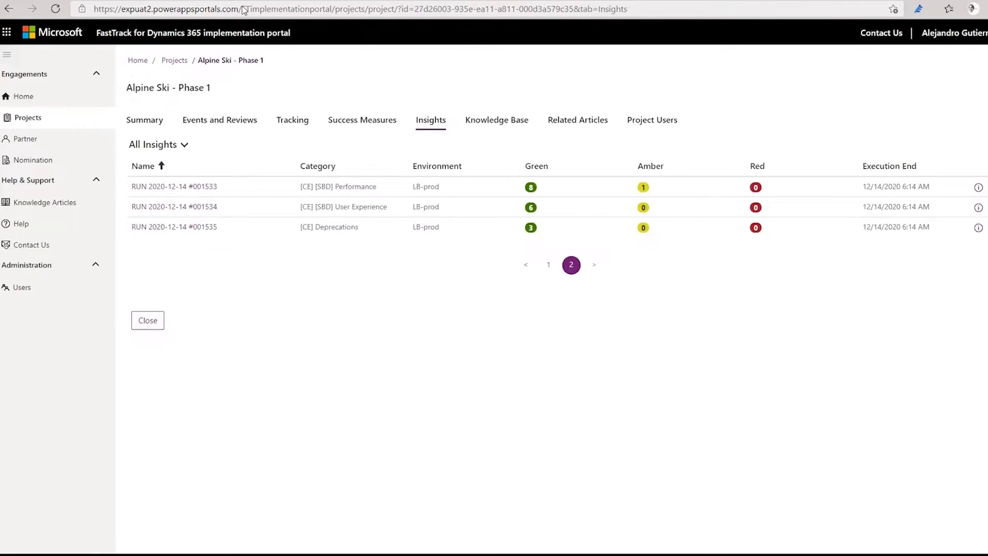
View the project's Knowledge Base, and filter the portal's Knowledge Articles by the F&O Go Live Readiness Workshop review and the Administration topic.
left_click(495, 126)
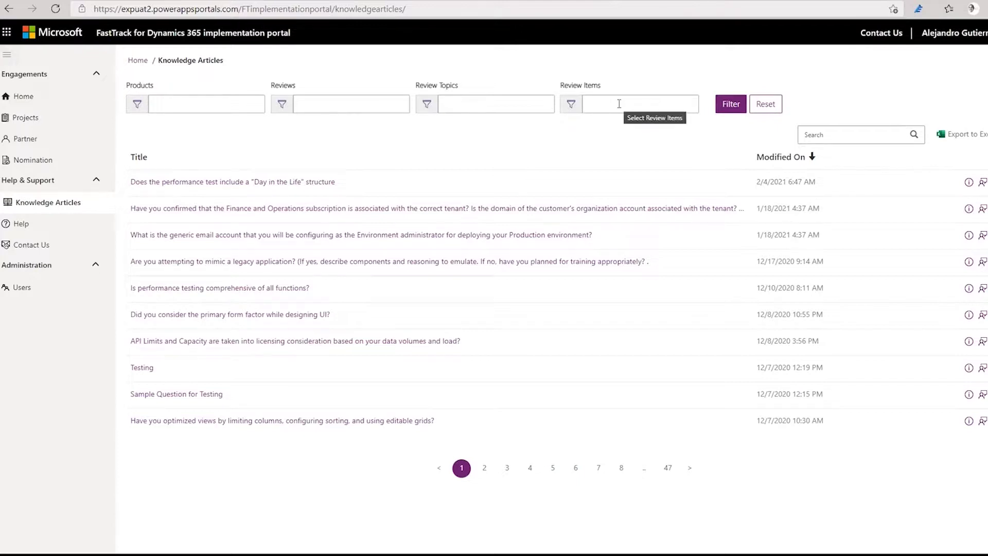
left_click(399, 110)
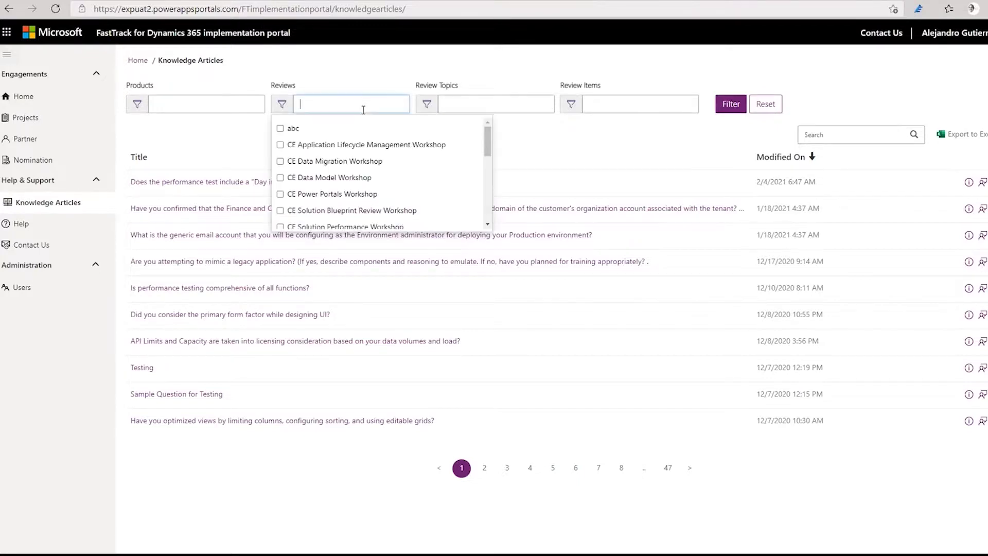
scroll(355, 187, "down", 3)
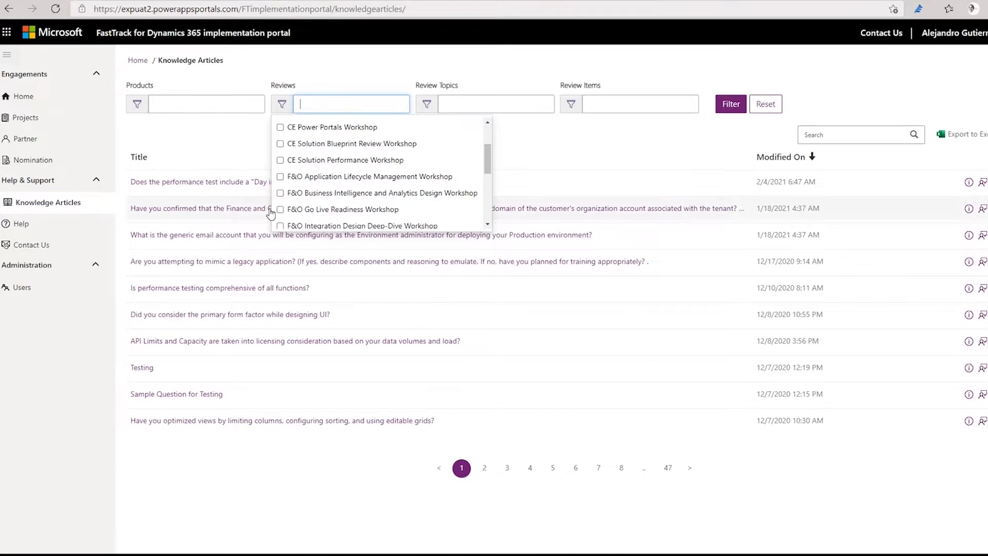
left_click(282, 211)
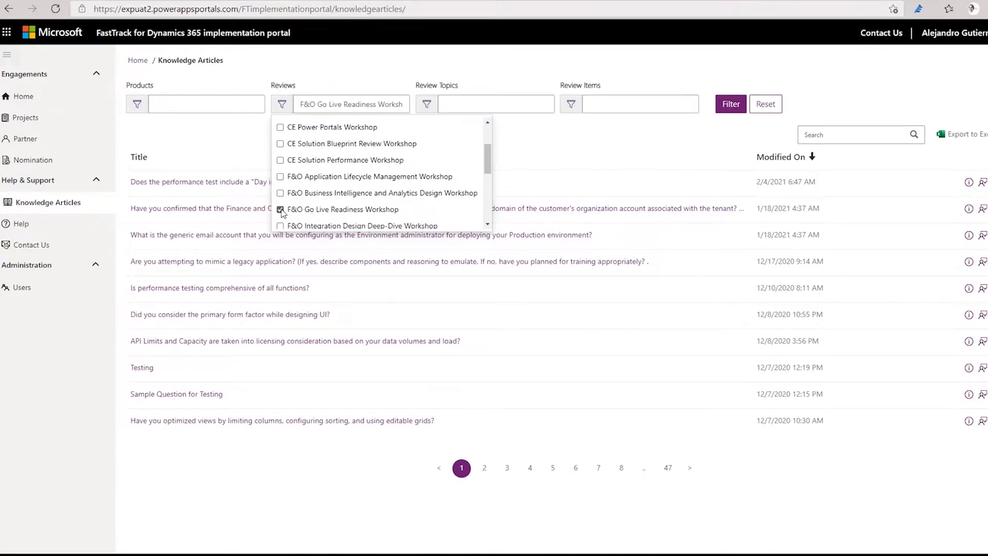
left_click(496, 120)
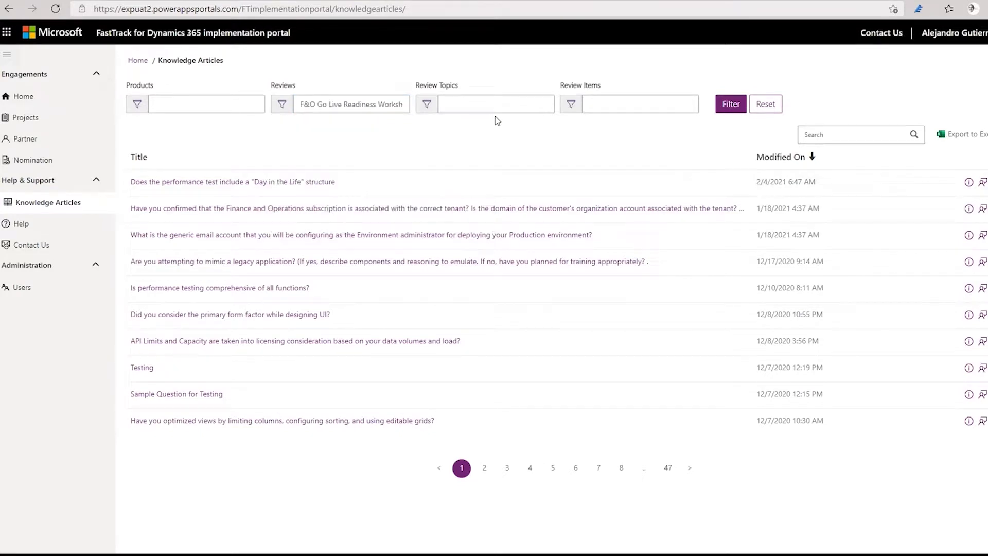
left_click(456, 103)
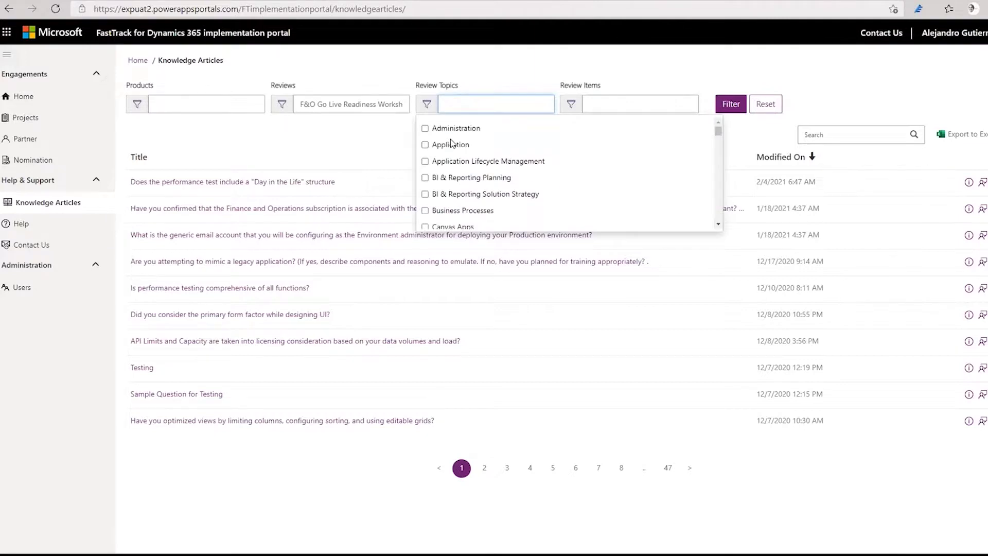
left_click(426, 129)
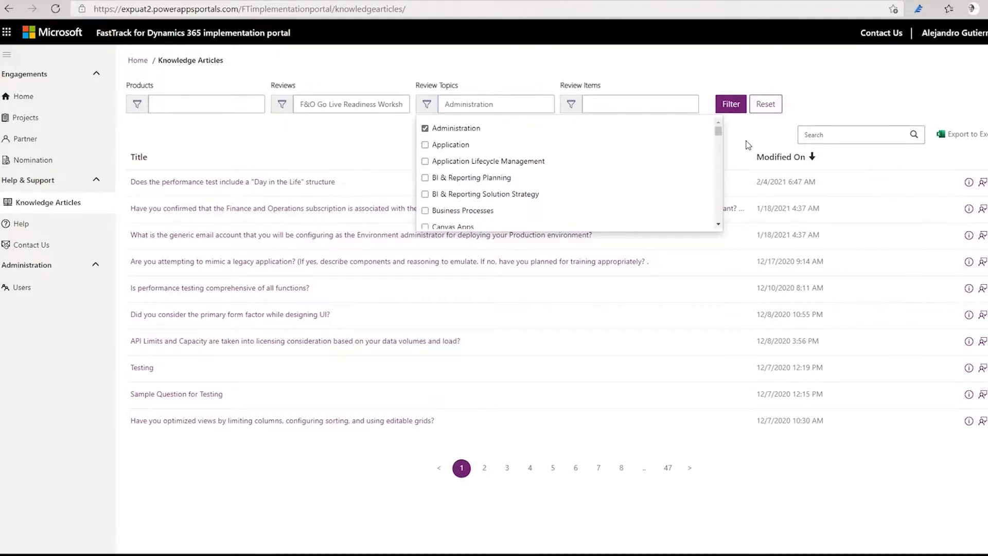
left_click(731, 104)
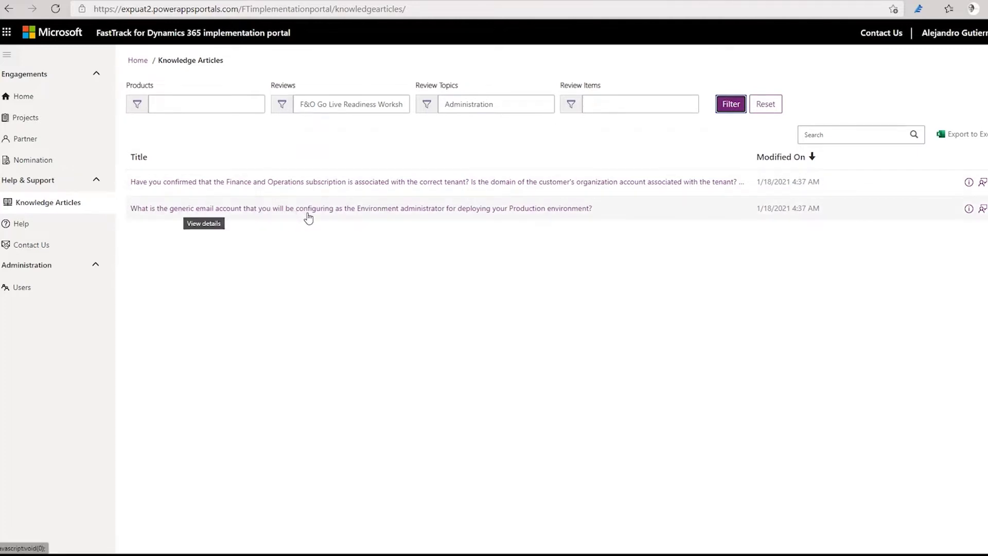
Open the article about the generic email account for the Environment administrator and read the recommendation under Scenario 1.
left_click(363, 210)
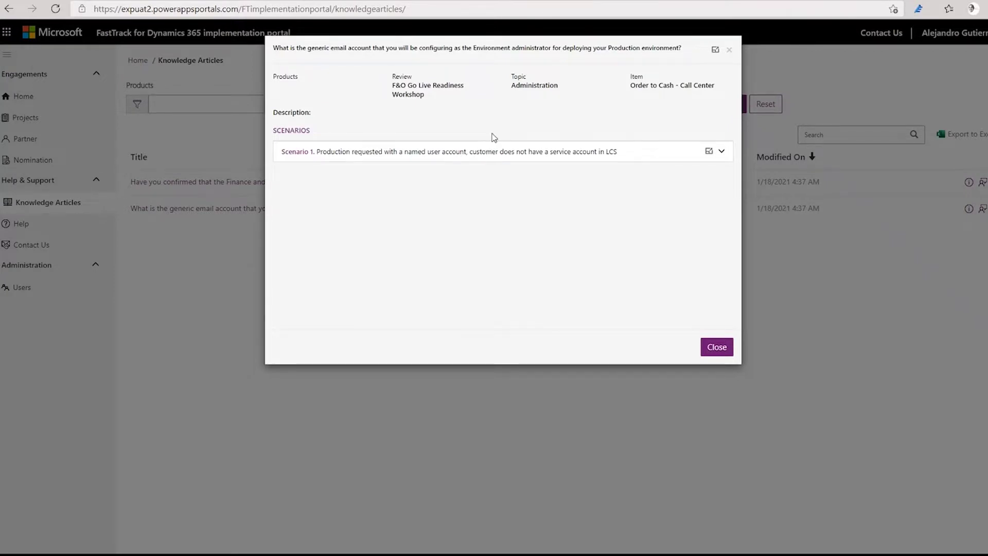
left_click_drag(679, 48, 461, 55)
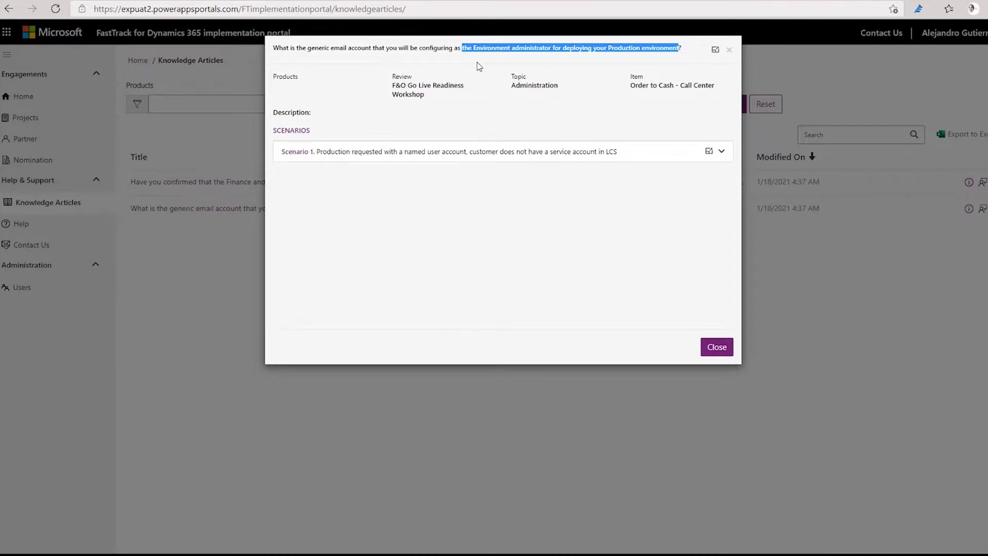
left_click(327, 52)
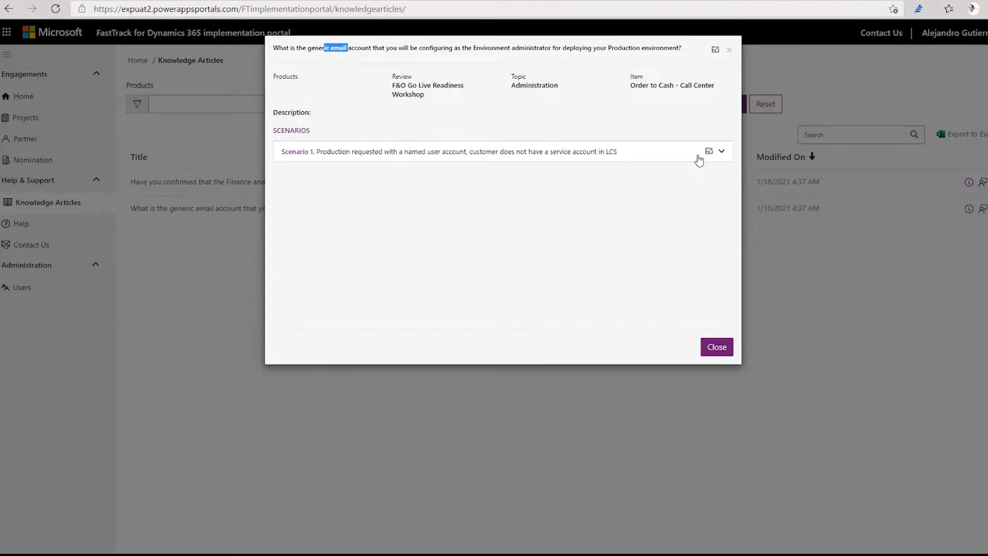
left_click(722, 151)
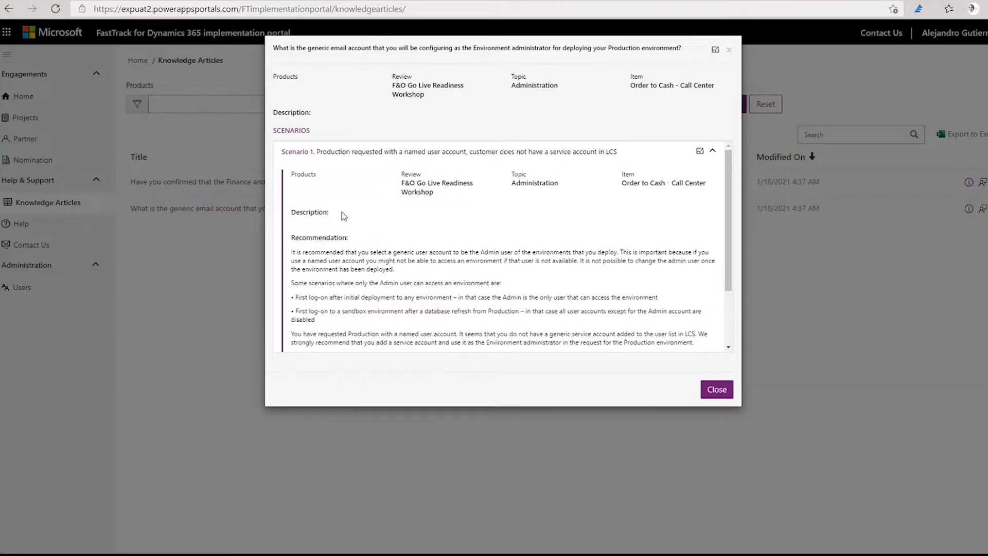
left_click_drag(366, 295, 376, 310)
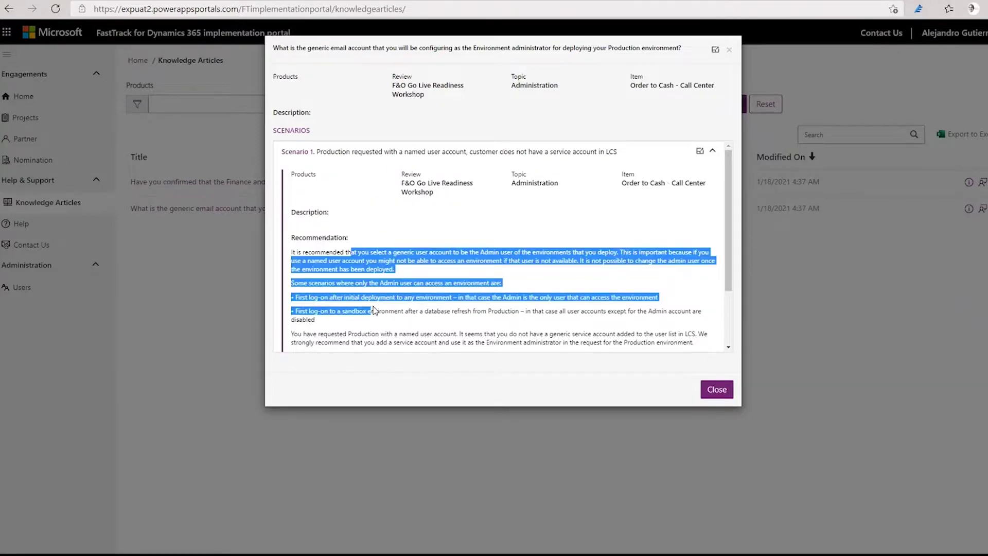
left_click(452, 227)
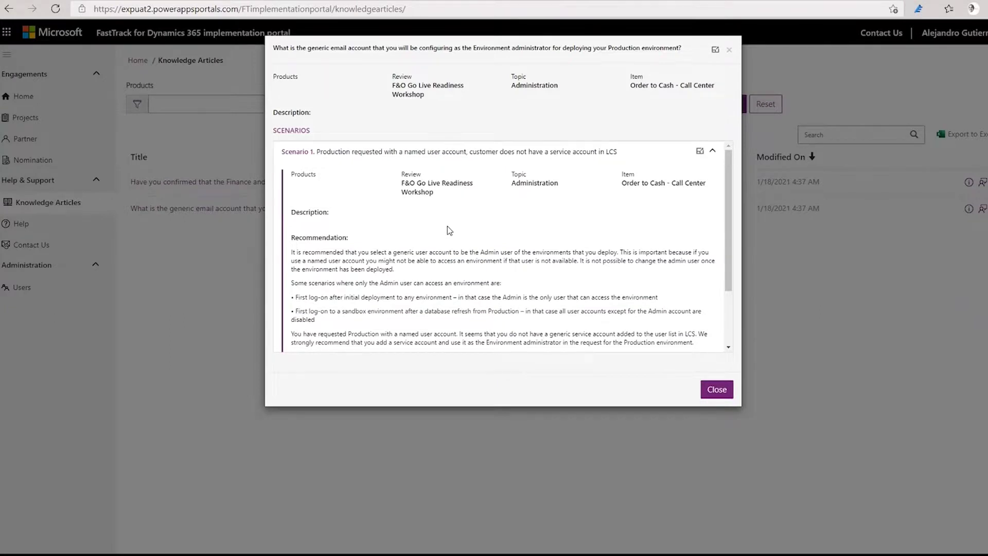
scroll(452, 238, "down", 2)
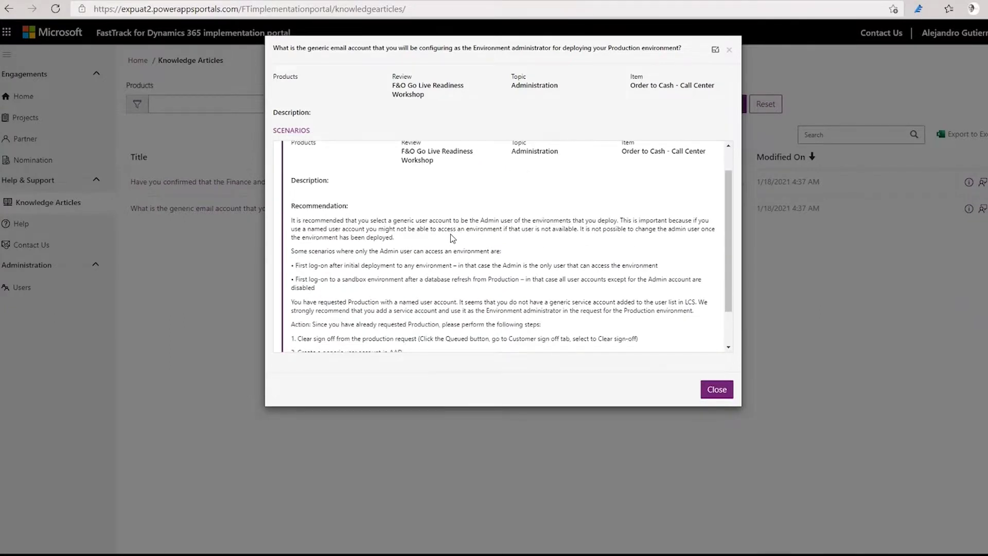
scroll(451, 234, "up", 2)
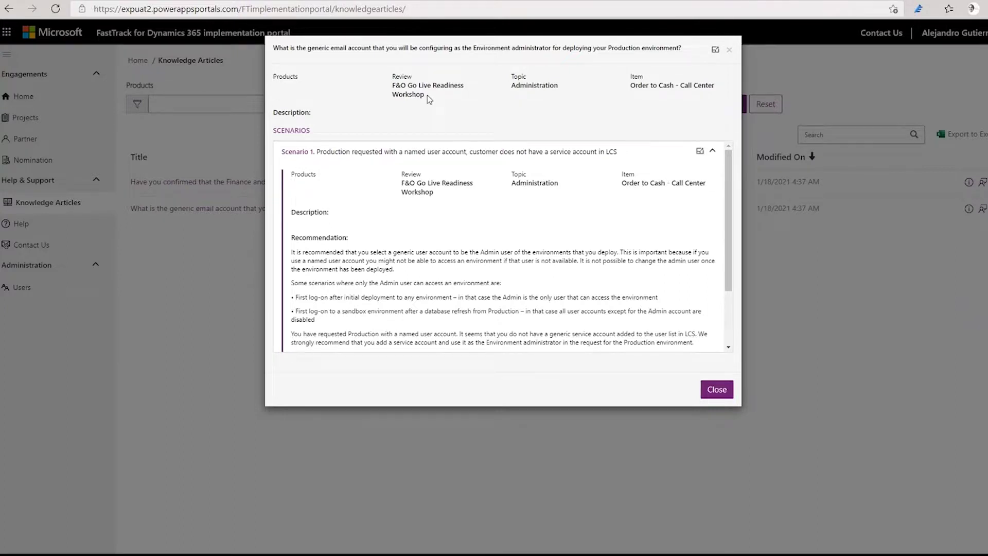
Check the article's review, topic and item details, collapse Scenario 1 and close the article.
left_click_drag(395, 76, 622, 76)
left_click(622, 77)
left_click(526, 159)
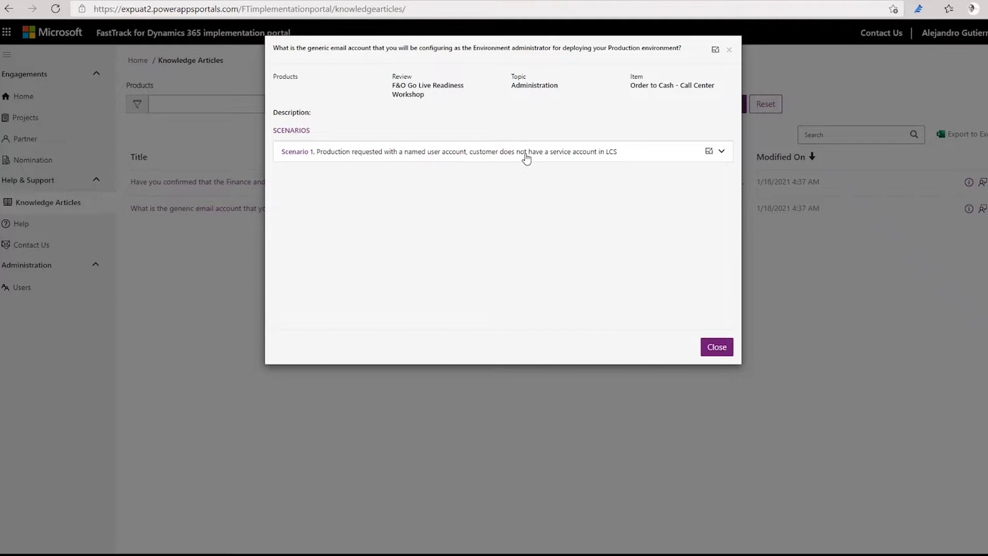
left_click(723, 349)
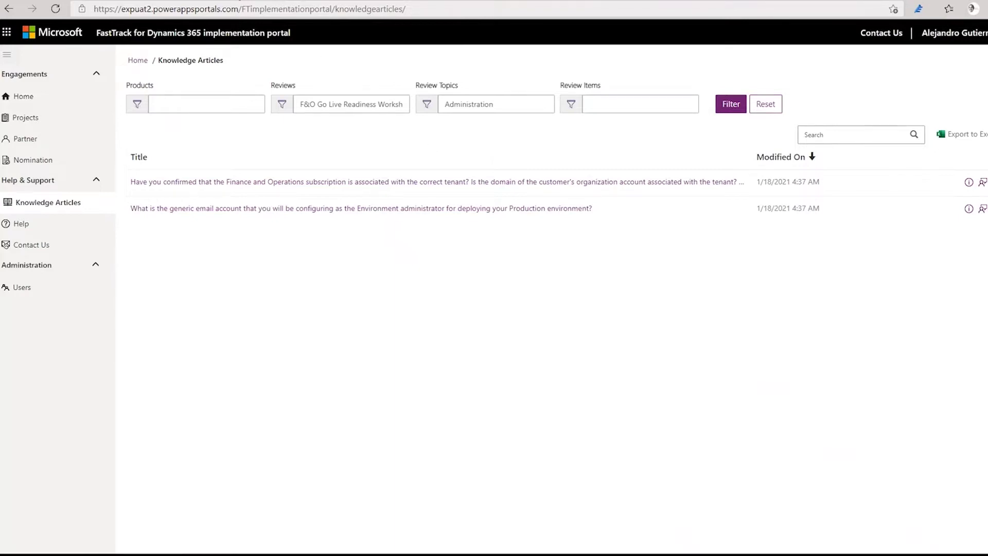
Return to the Alpine Ski - Phase 1 project and show its project users.
left_click(272, 0)
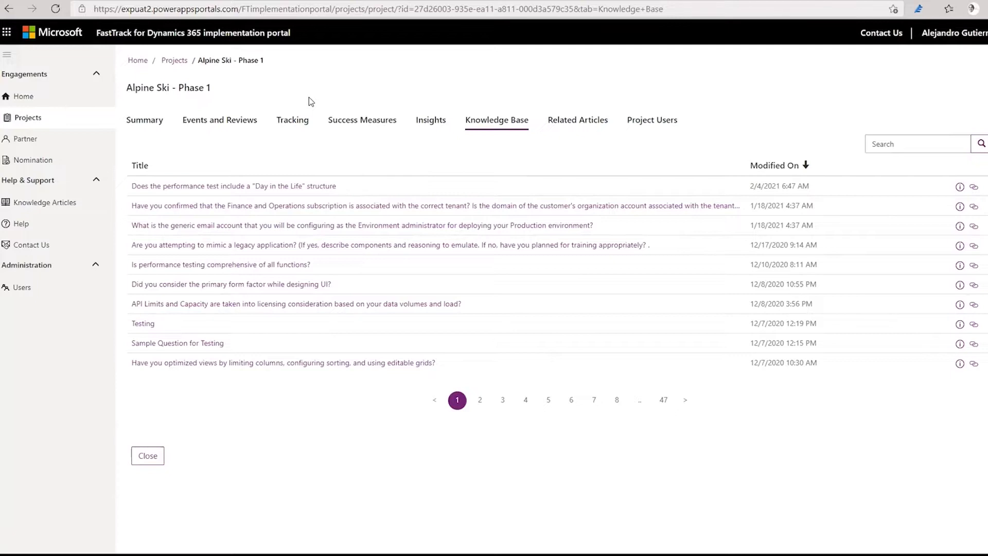
left_click(647, 126)
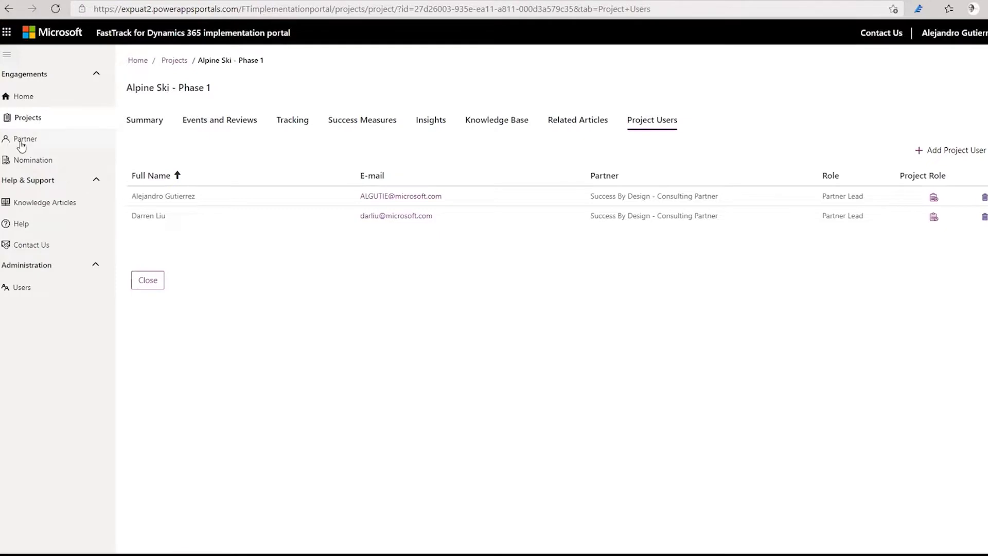
Go to the Partner dashboard, review its project charts and switch the Insights list to the All Insights view.
left_click(37, 137)
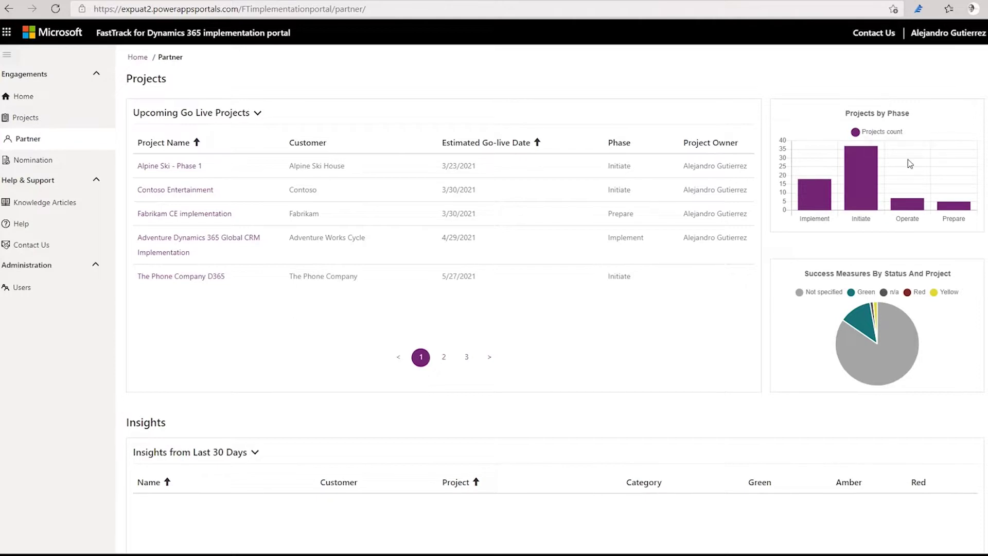
mouse_move(960, 210)
scroll(820, 323, "down", 3)
left_click(247, 294)
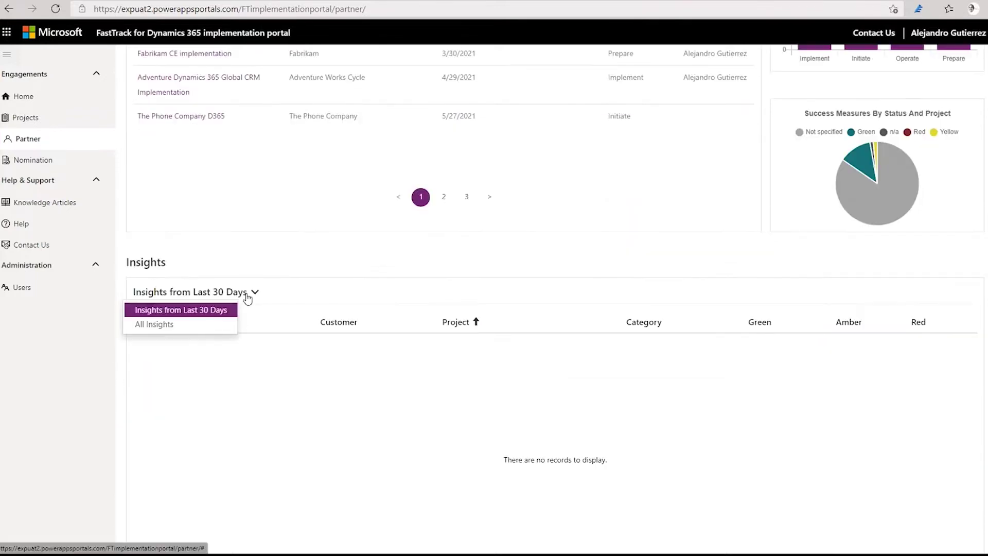
left_click(169, 327)
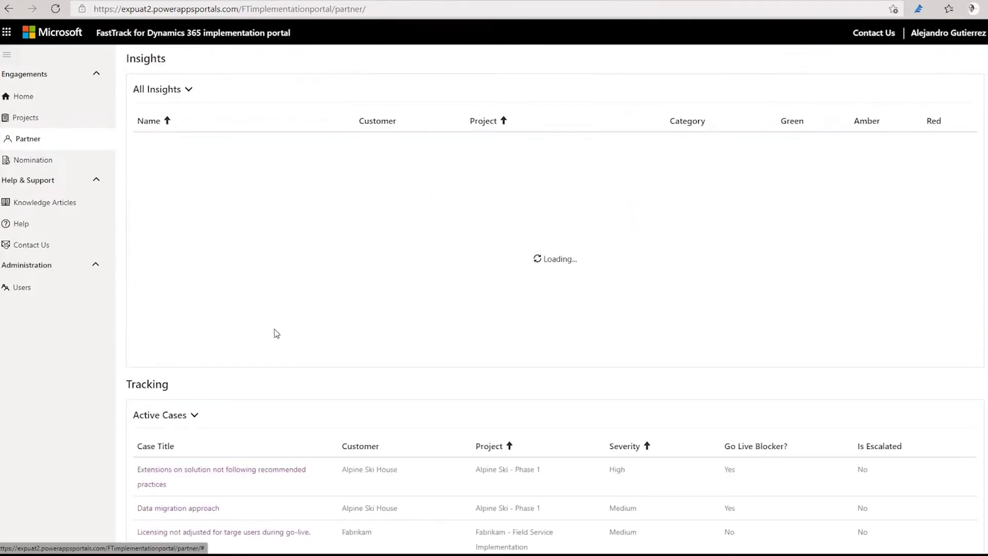
Examine the Partner dashboard's insights, active cases, active risks, upcoming events, project reviews and feedback.
scroll(276, 332, "down", 3)
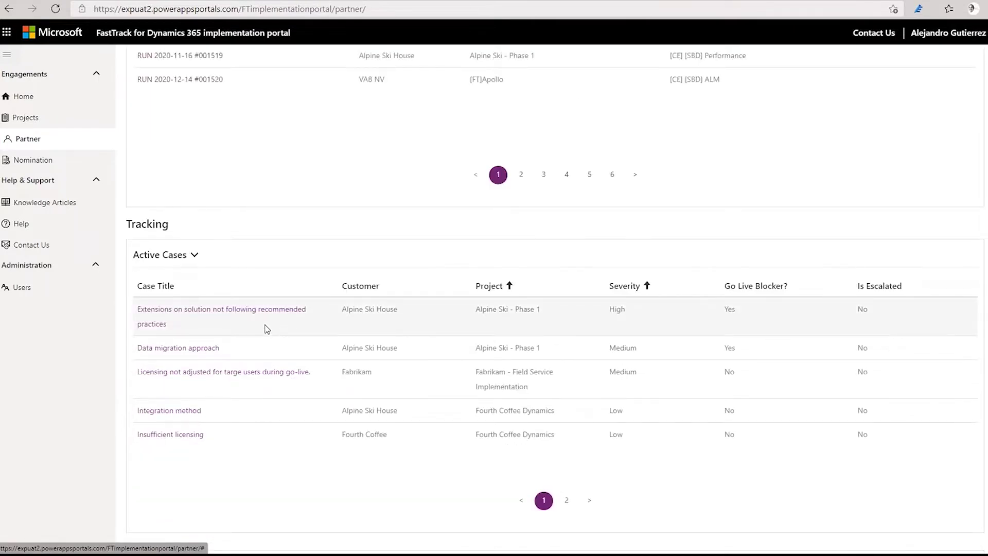
scroll(182, 211, "up", 5)
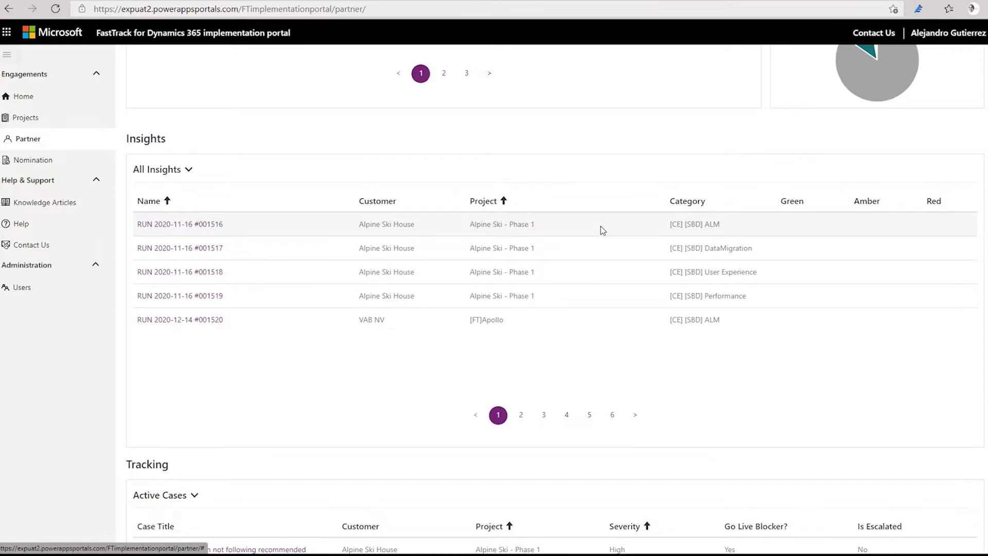
scroll(333, 281, "down", 5)
scroll(332, 280, "down", 2)
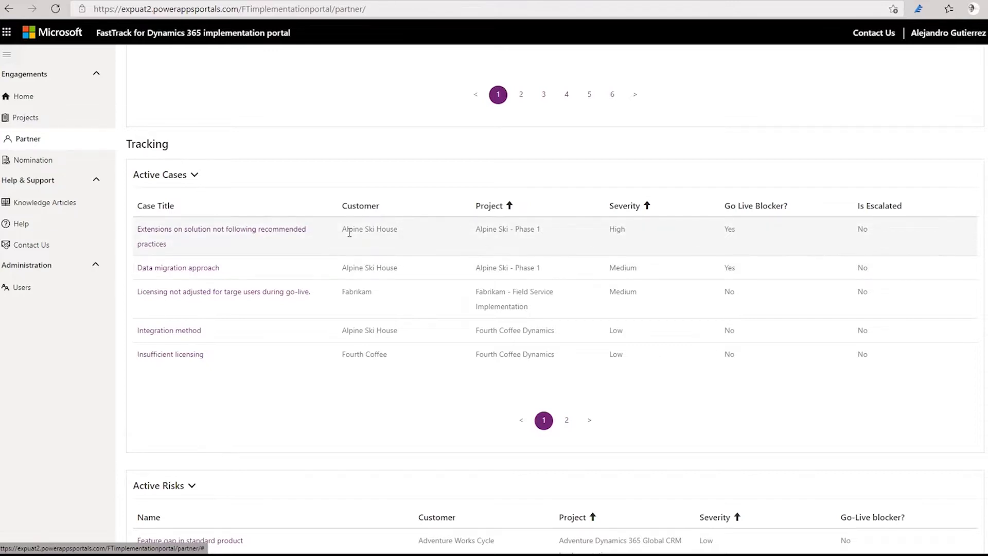
scroll(350, 232, "down", 10)
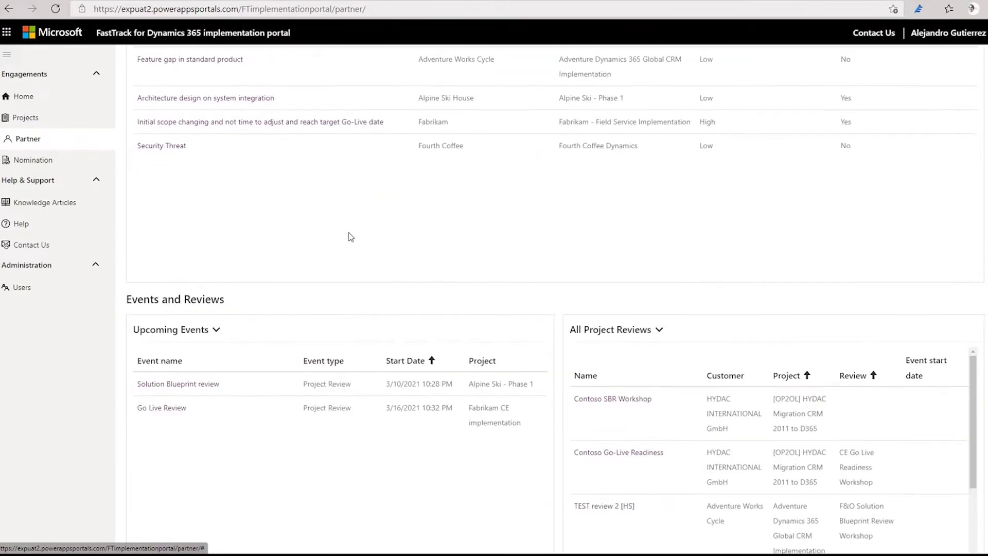
scroll(349, 237, "down", 3)
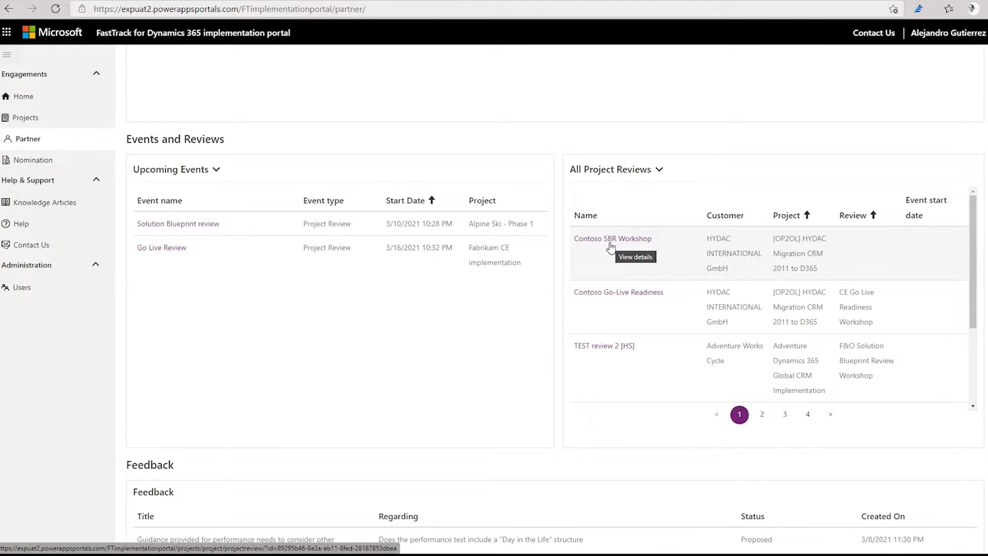
scroll(611, 246, "up", 5)
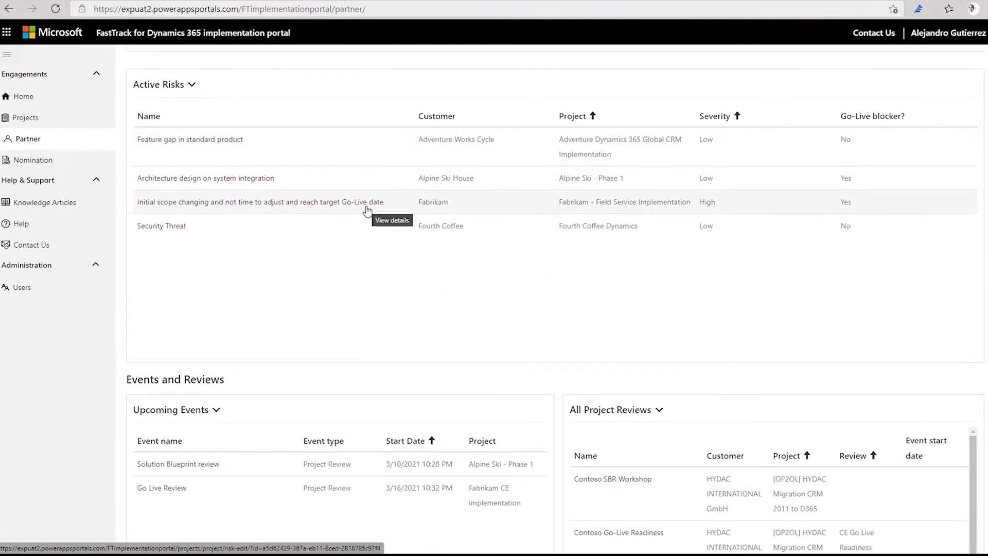
scroll(367, 209, "down", 2)
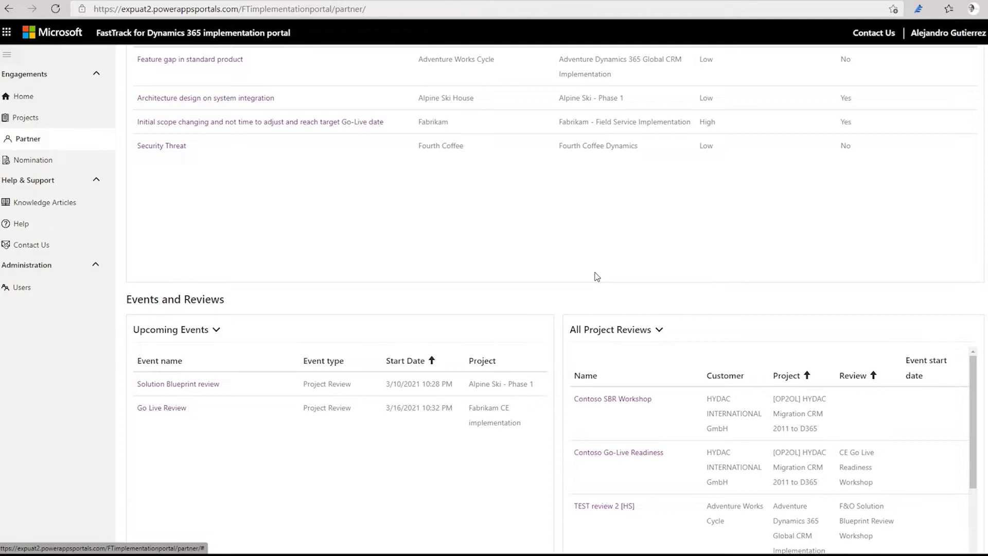
scroll(597, 273, "down", 6)
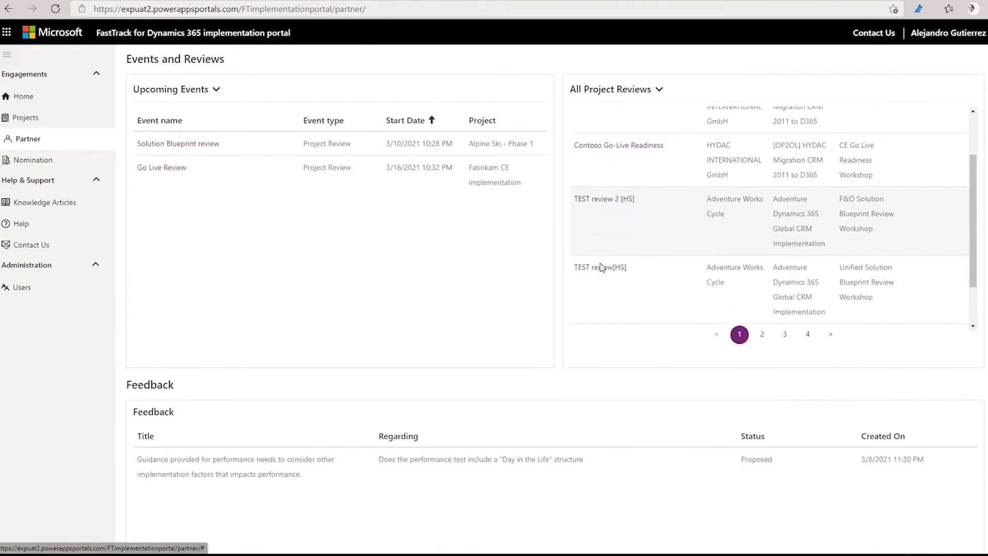
scroll(600, 266, "up", 3)
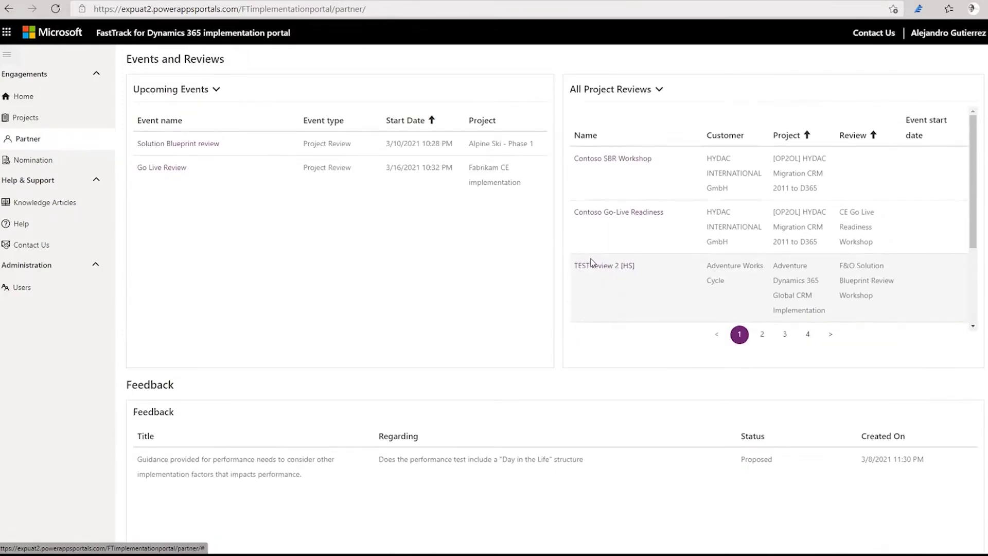